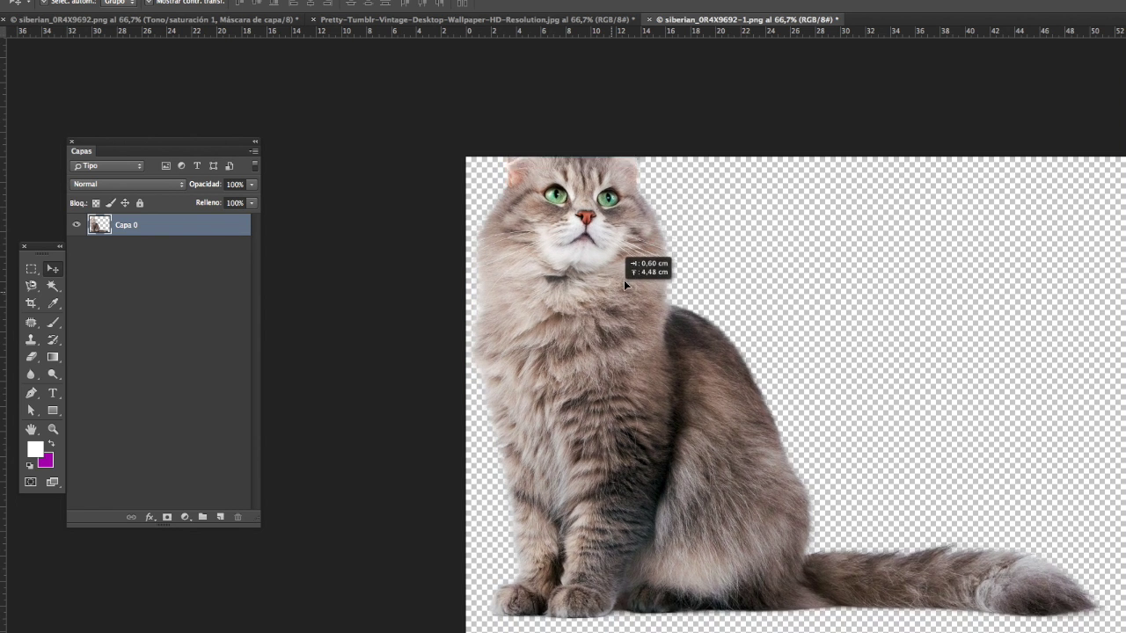
Drag Capa 0's cut-out cat into place at the canvas's left side and deselect it.
{"action": "left_click_drag", "start_coordinate": [623, 280], "coordinate": [588, 345]}
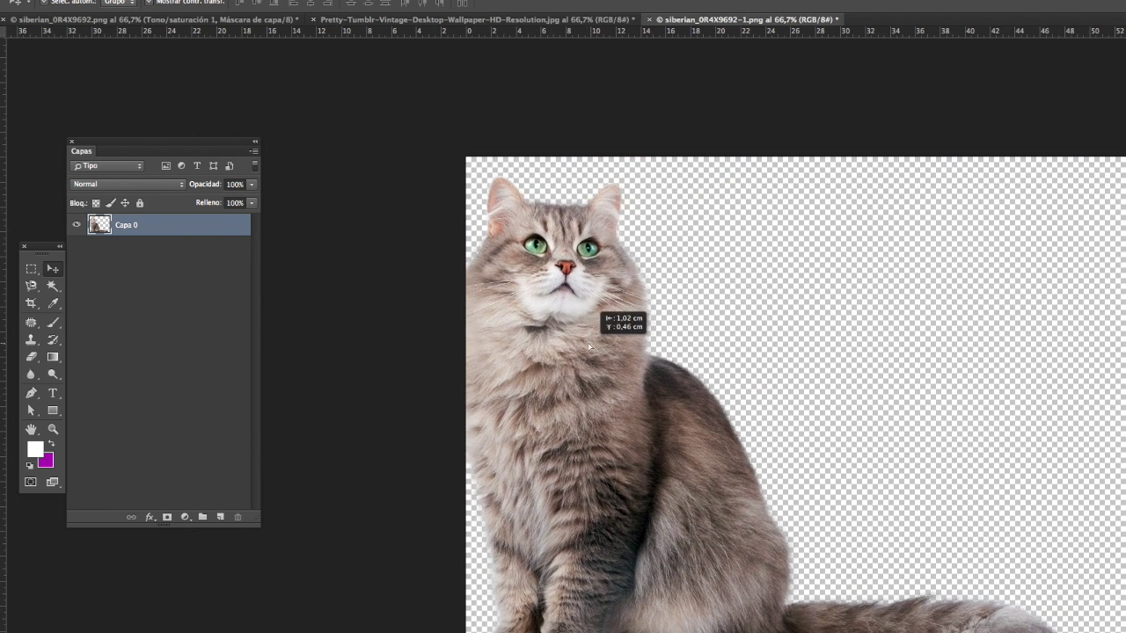
{"action": "left_click_drag", "start_coordinate": [587, 345], "coordinate": [576, 319]}
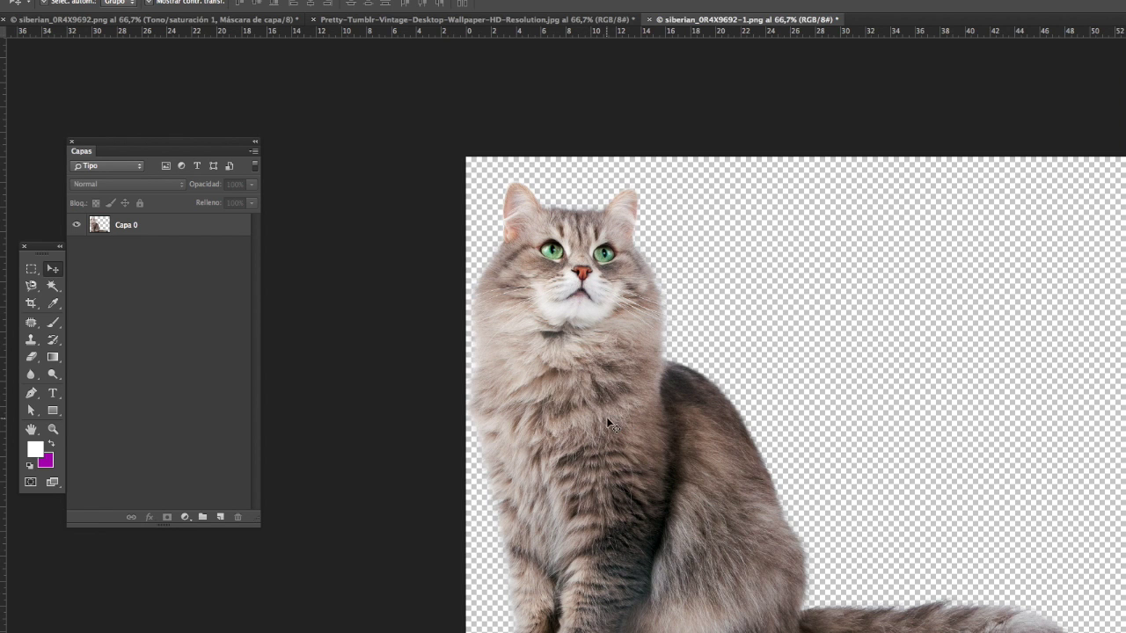
{"action": "left_click_drag", "start_coordinate": [606, 417], "coordinate": [632, 400]}
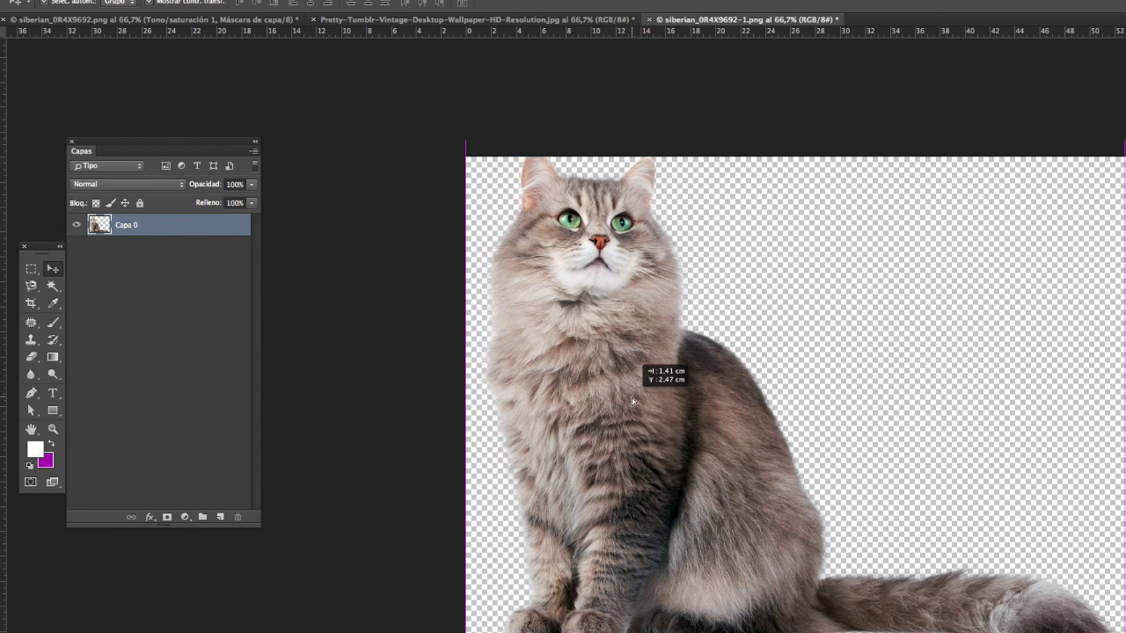
{"action": "left_click_drag", "start_coordinate": [632, 400], "coordinate": [639, 416]}
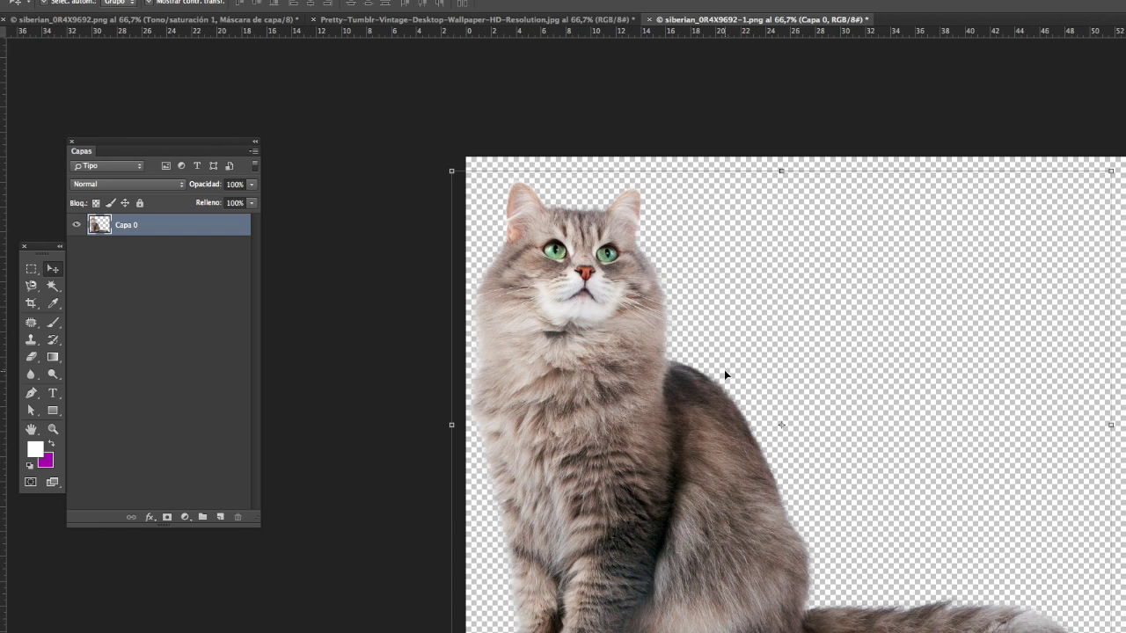
{"action": "left_click", "coordinate": [711, 154]}
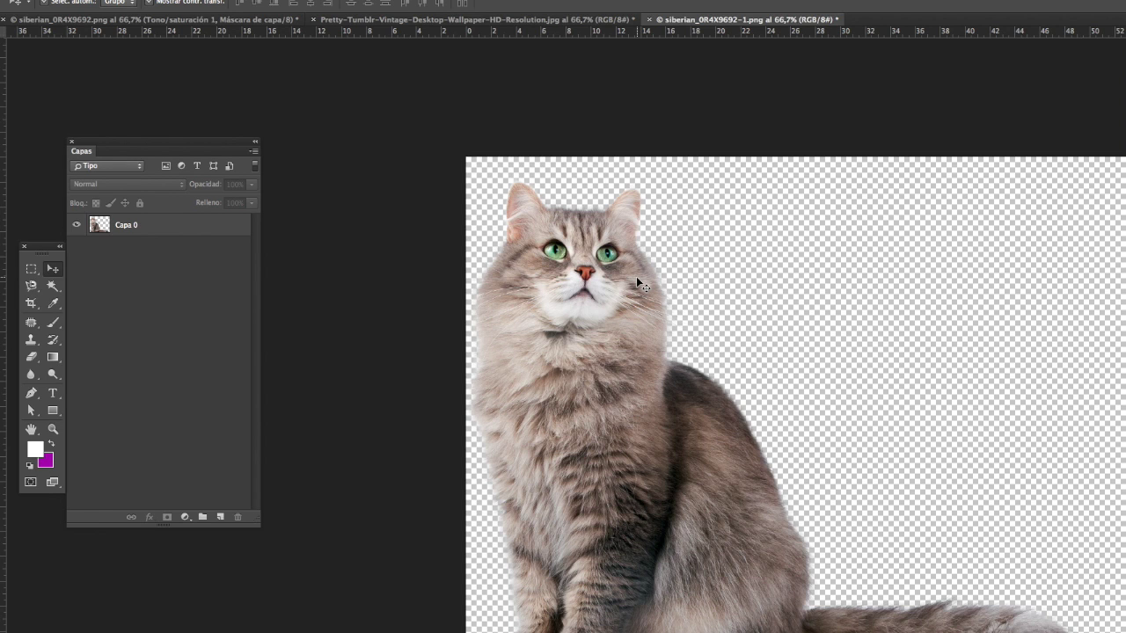
{"action": "left_click", "coordinate": [615, 18]}
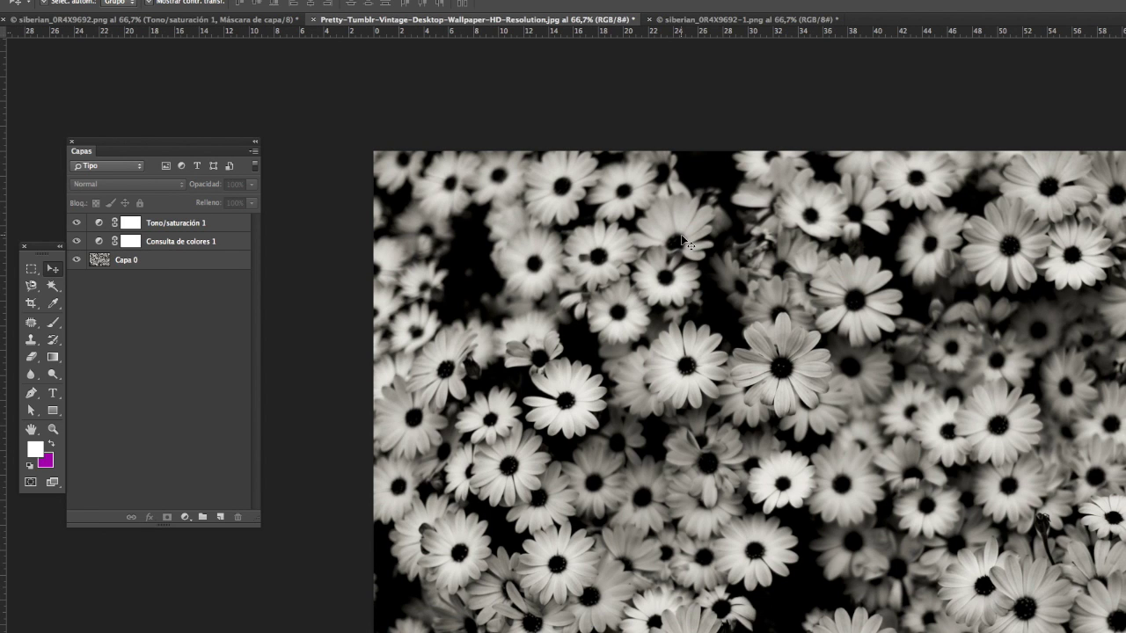
Drag the daisy photo into the cat document as a new layer.
{"action": "left_click_drag", "start_coordinate": [682, 239], "coordinate": [634, 248]}
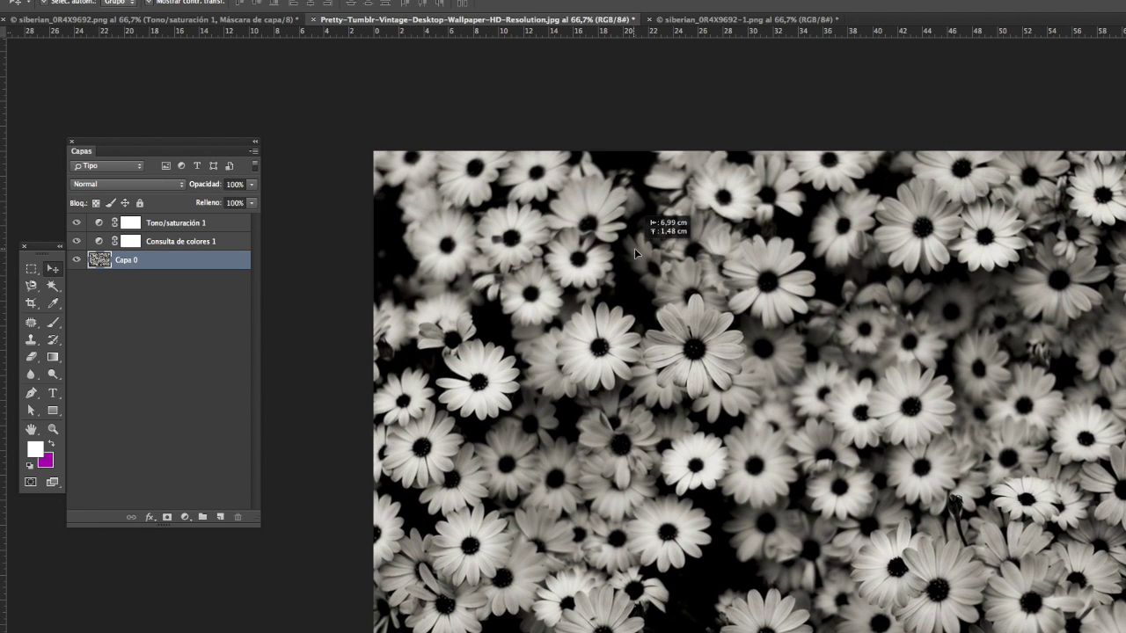
{"action": "mouse_move", "coordinate": [634, 248]}
{"action": "left_mouse_down"}
{"action": "mouse_move", "coordinate": [773, 306]}
{"action": "mouse_move", "coordinate": [761, 275]}
{"action": "mouse_move", "coordinate": [710, 246]}
{"action": "left_mouse_up"}
{"action": "left_click_drag", "start_coordinate": [48, 250], "coordinate": [161, 244]}
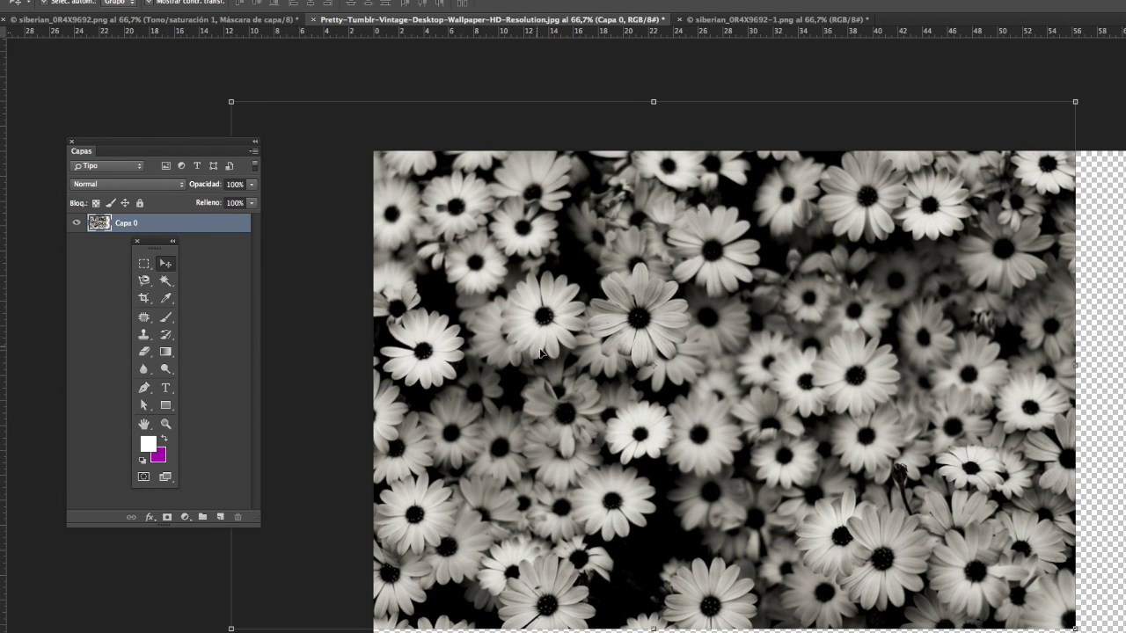
{"action": "left_click", "coordinate": [772, 19]}
{"action": "mouse_move", "coordinate": [694, 280]}
{"action": "left_mouse_down"}
{"action": "mouse_move", "coordinate": [746, 352]}
{"action": "mouse_move", "coordinate": [753, 389]}
{"action": "left_mouse_up"}
{"action": "left_click_drag", "start_coordinate": [156, 244], "coordinate": [178, 337]}
{"action": "left_click", "coordinate": [332, 214]}
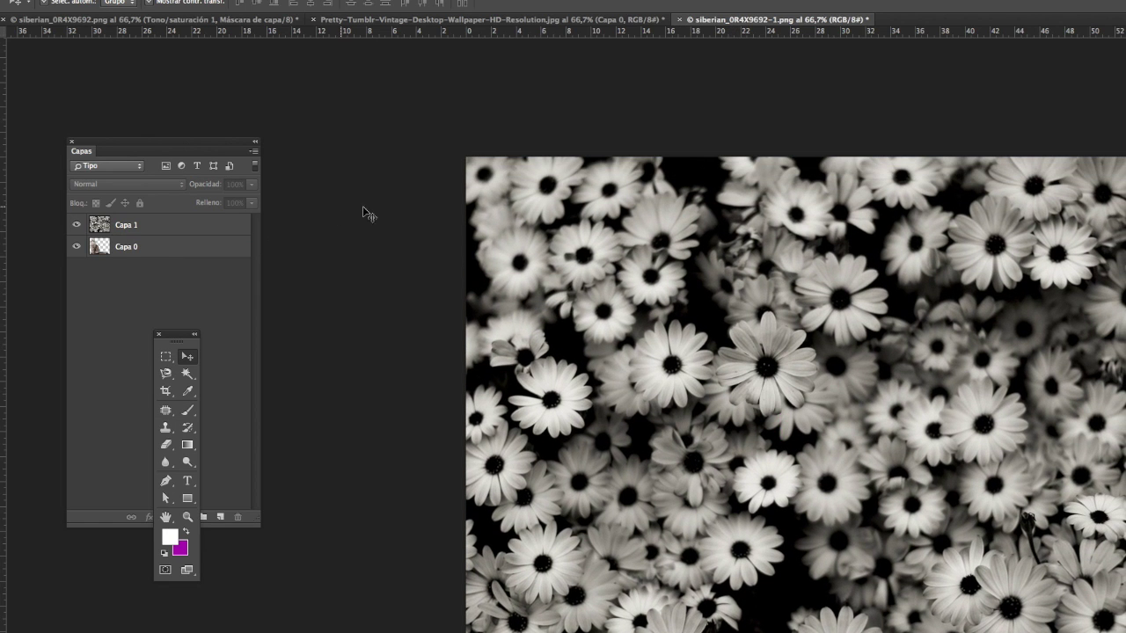
Move the daisy layer beneath the cat and rename it 'flores'.
{"action": "left_click_drag", "start_coordinate": [130, 227], "coordinate": [136, 251]}
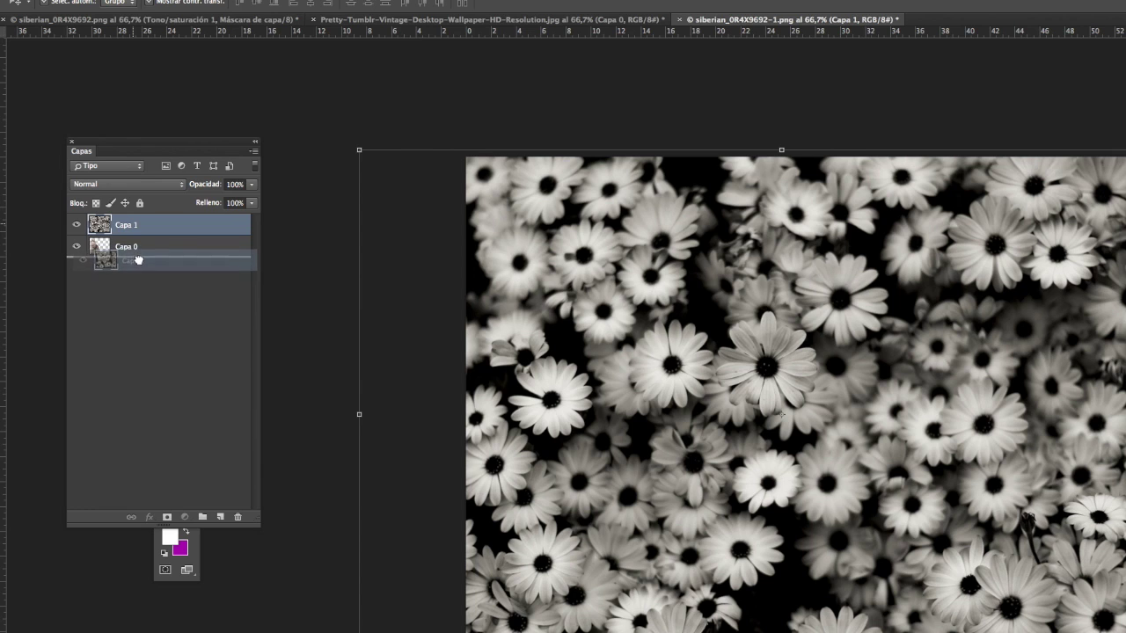
{"action": "left_click_drag", "start_coordinate": [137, 251], "coordinate": [136, 260]}
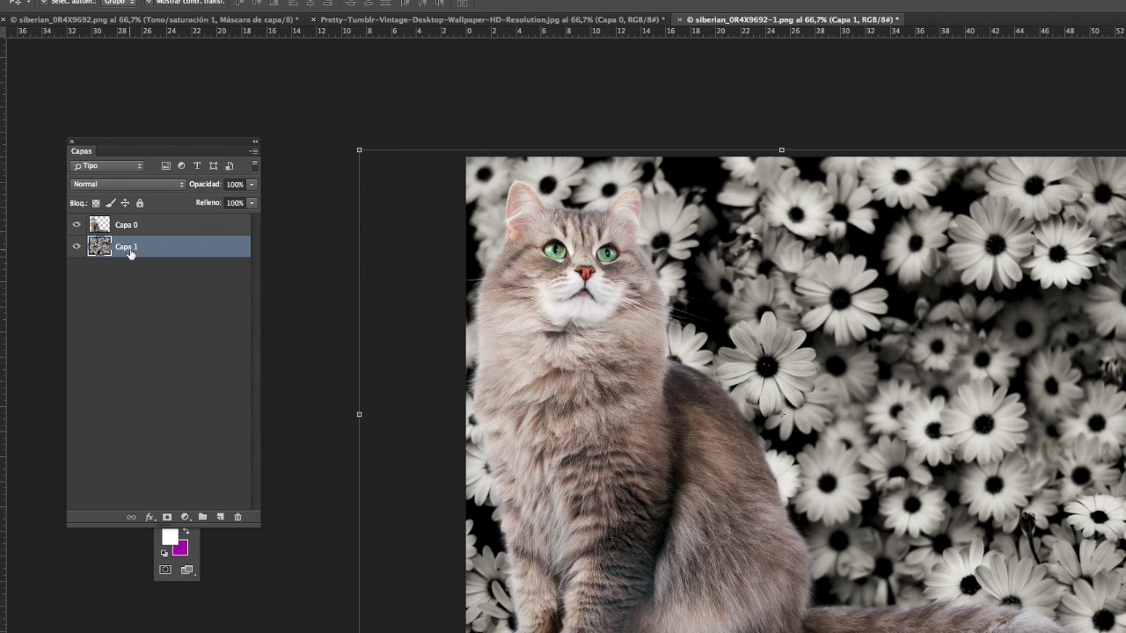
{"action": "double_click", "coordinate": [125, 247]}
{"action": "type", "text": "flores"}
{"action": "key", "text": "Return"}
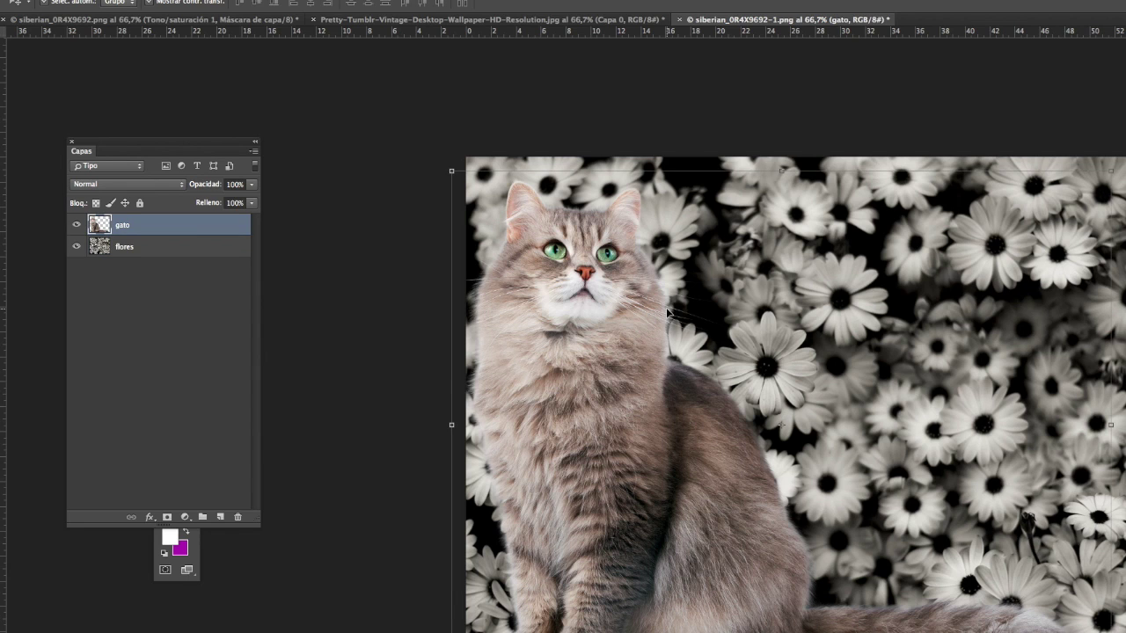
{"action": "left_click", "coordinate": [185, 517]}
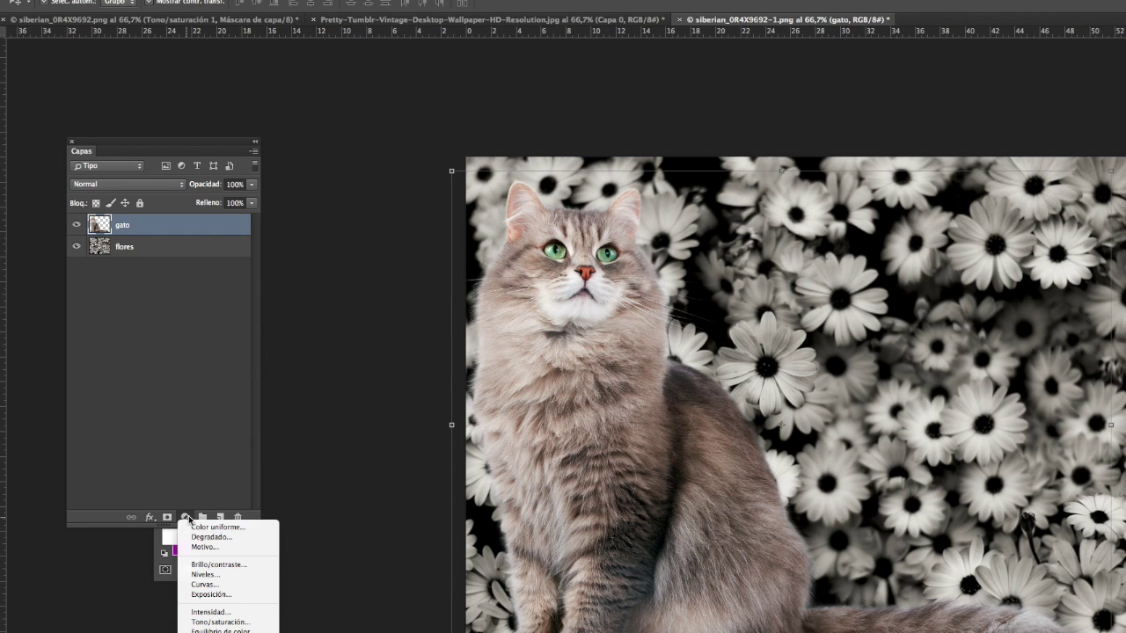
Add a Tono/saturación adjustment layer with saturation lowered to -73.
{"action": "left_click", "coordinate": [220, 622]}
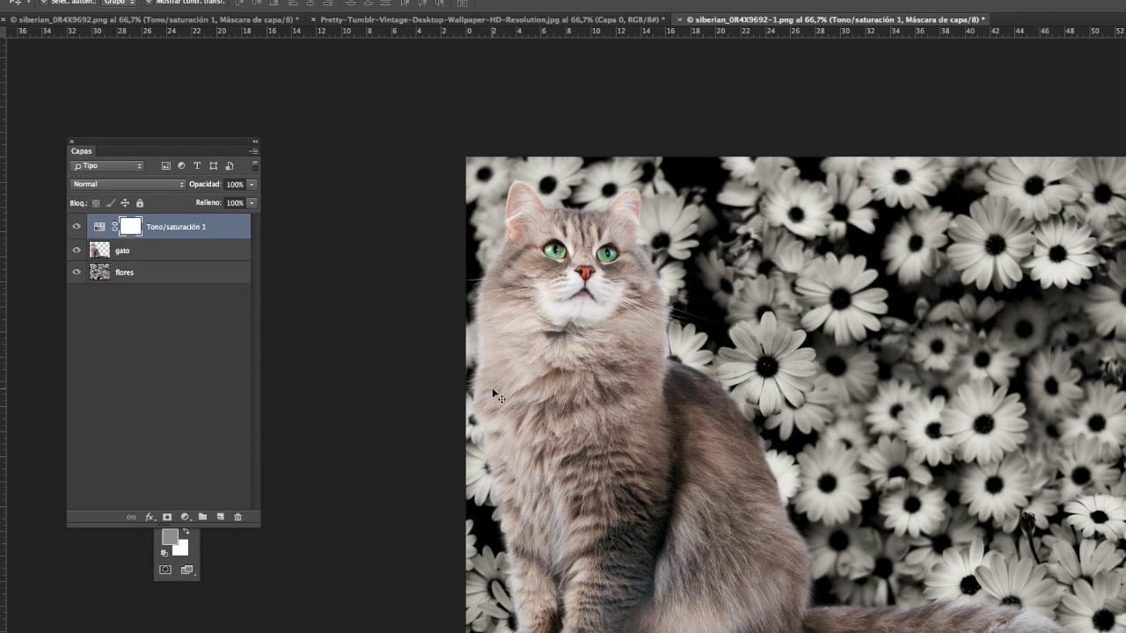
{"action": "left_click_drag", "start_coordinate": [1081, 169], "coordinate": [389, 112]}
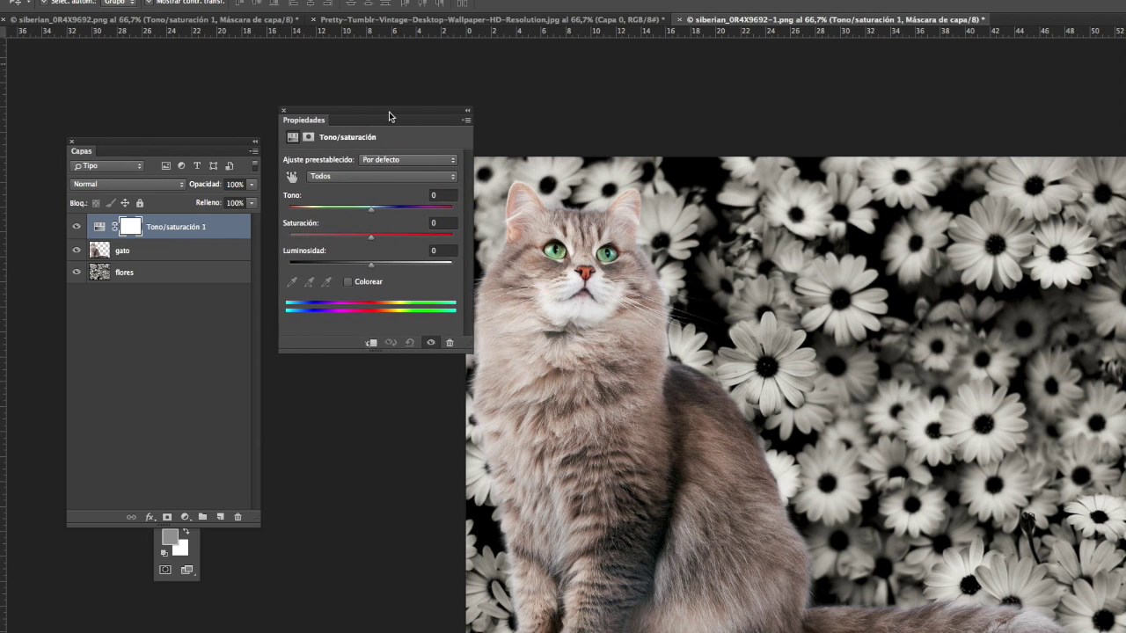
{"action": "left_click_drag", "start_coordinate": [365, 236], "coordinate": [307, 236]}
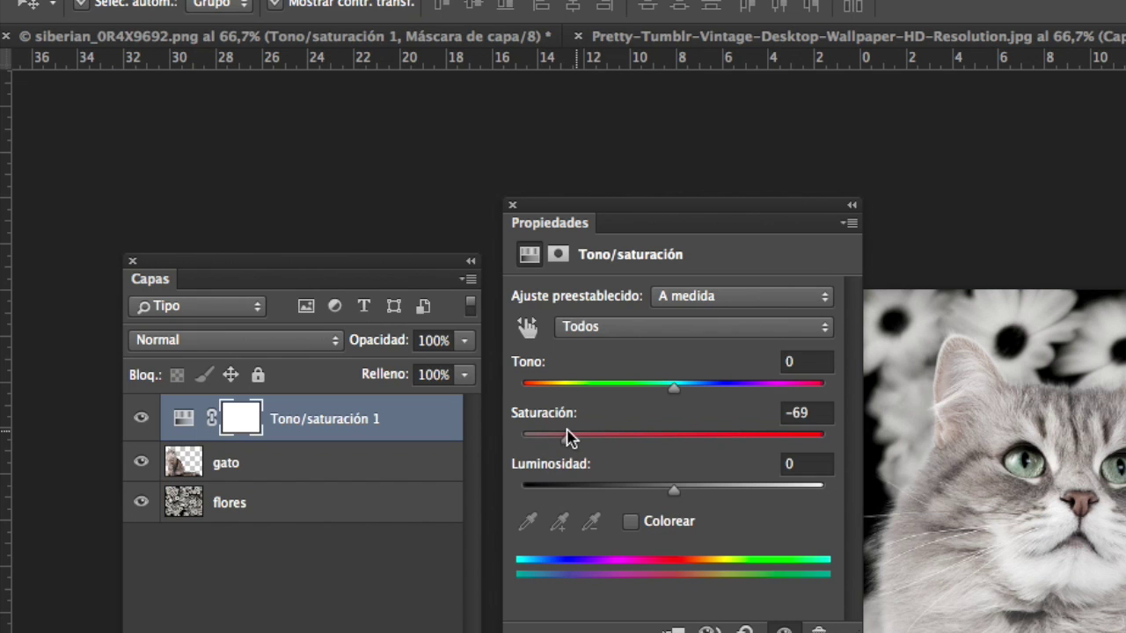
{"action": "left_click_drag", "start_coordinate": [568, 437], "coordinate": [564, 437]}
{"action": "left_click", "coordinate": [511, 207]}
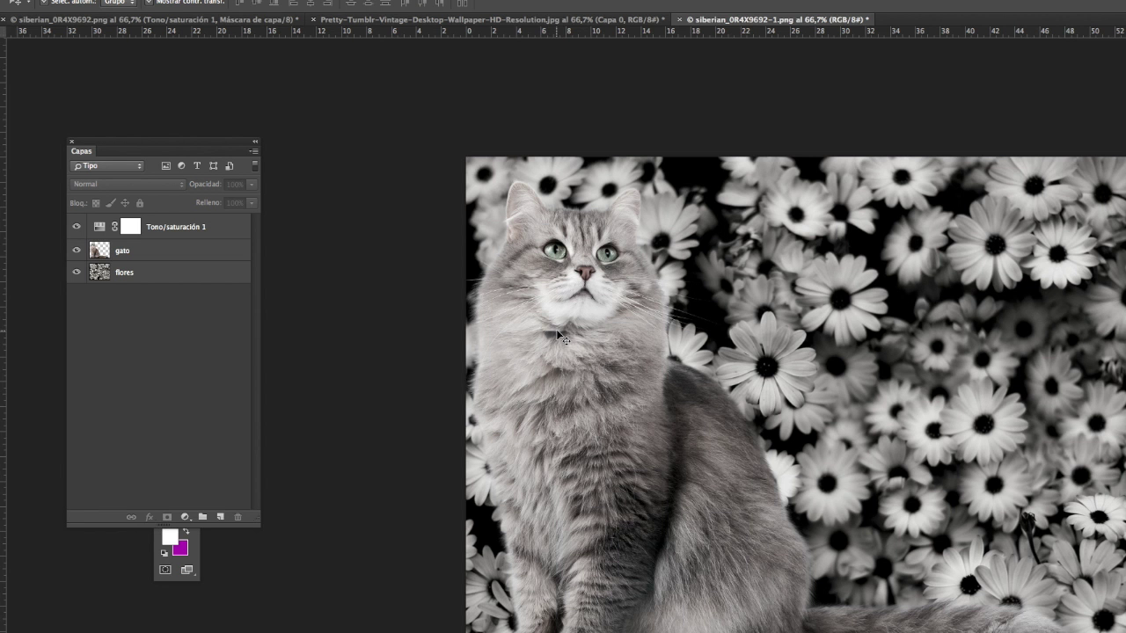
{"action": "left_click", "coordinate": [169, 280]}
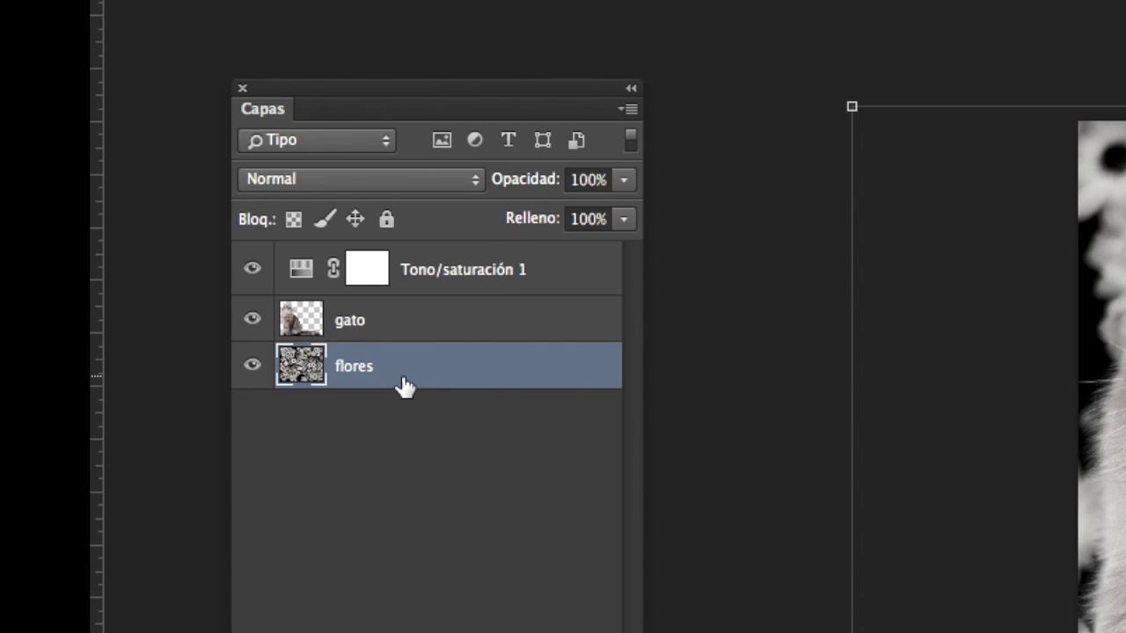
Duplicate the flores layer as flores 2 and move it above the gato layer.
{"action": "left_click_drag", "start_coordinate": [404, 387], "coordinate": [397, 445]}
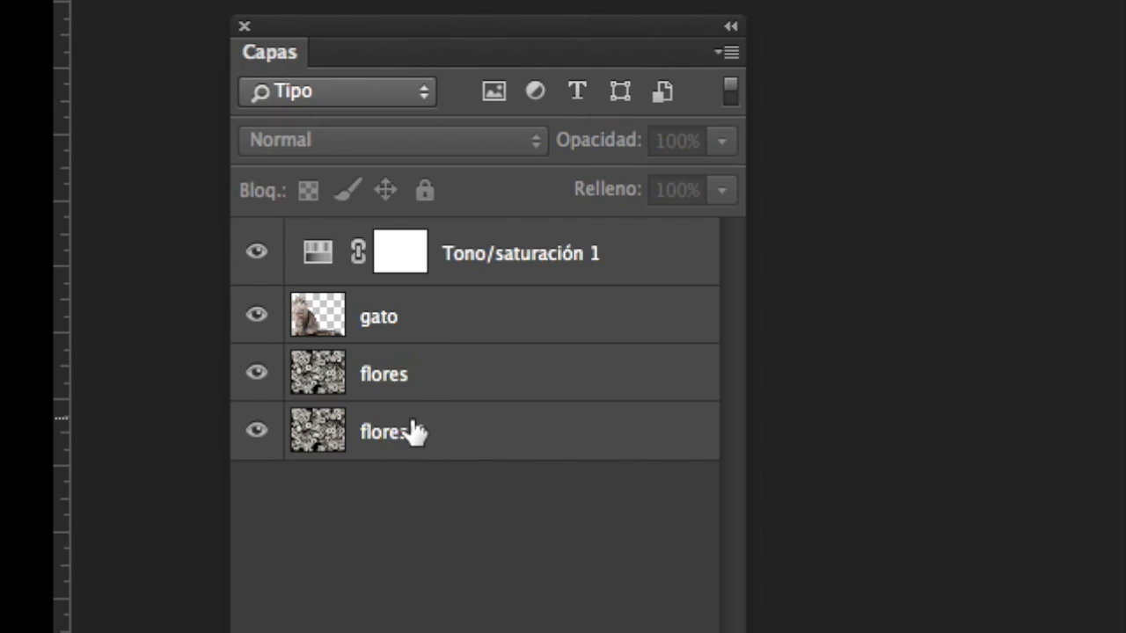
{"action": "mouse_move", "coordinate": [407, 428]}
{"action": "left_mouse_down"}
{"action": "mouse_move", "coordinate": [390, 381]}
{"action": "mouse_move", "coordinate": [401, 310]}
{"action": "left_mouse_up"}
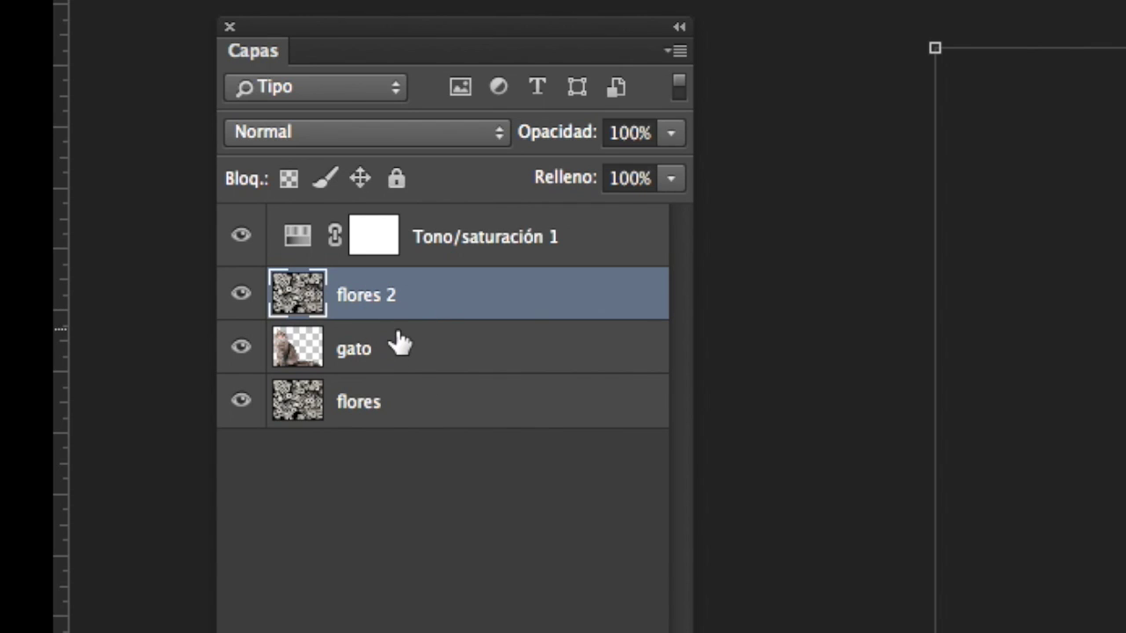
{"action": "left_click", "coordinate": [400, 350]}
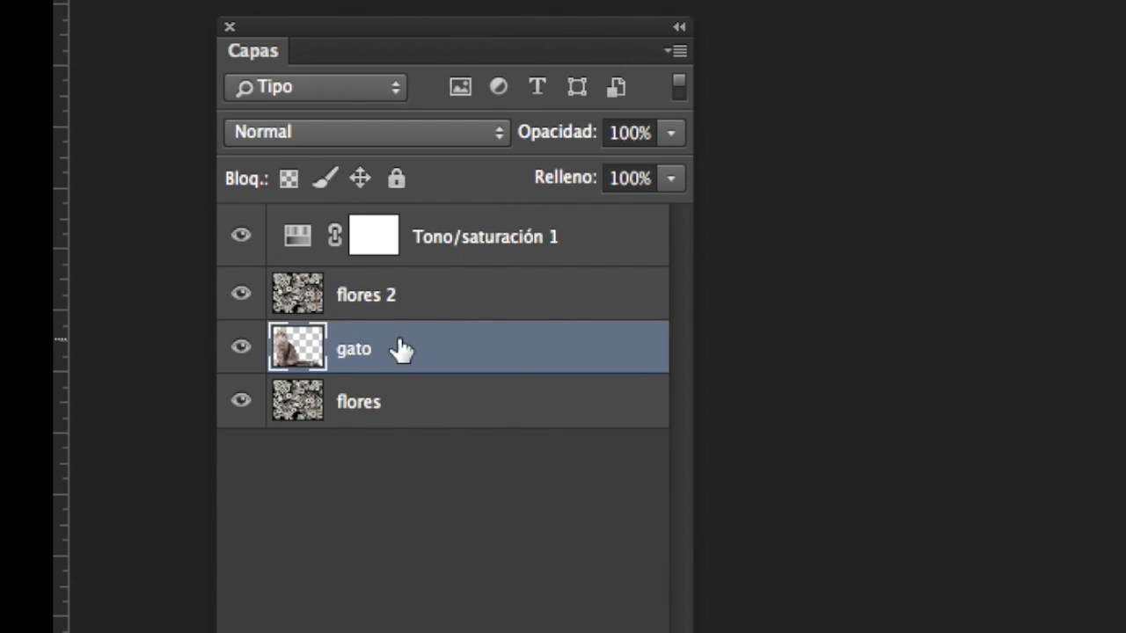
{"action": "left_click", "coordinate": [387, 293]}
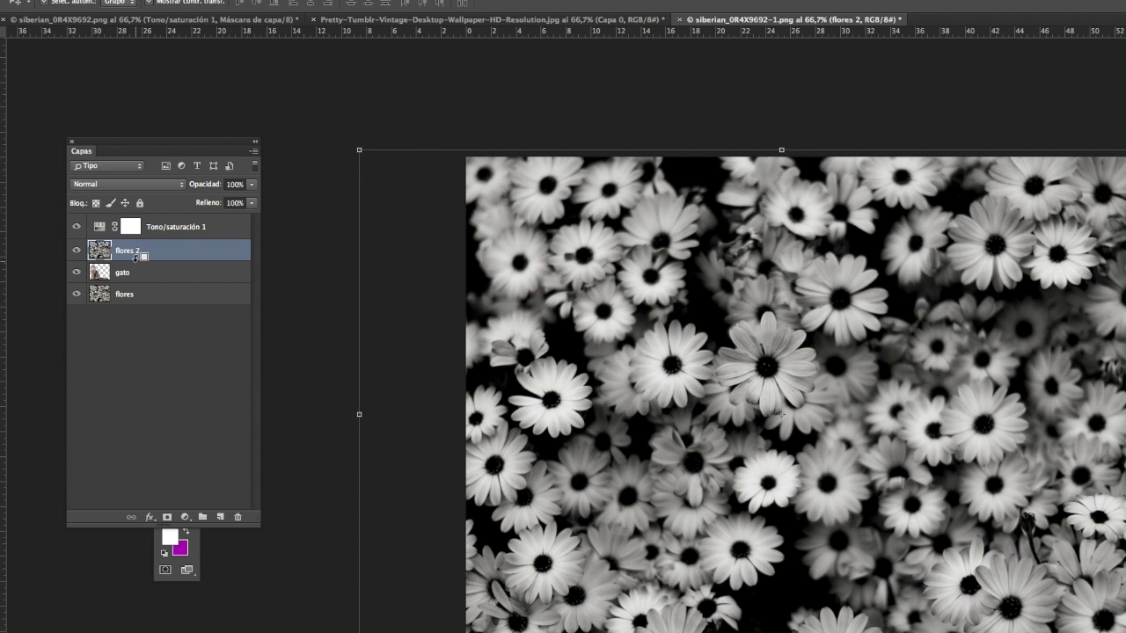
Clip flores 2 to gato and lower its opacity to about 34%.
{"action": "left_click", "coordinate": [134, 256], "text": "alt"}
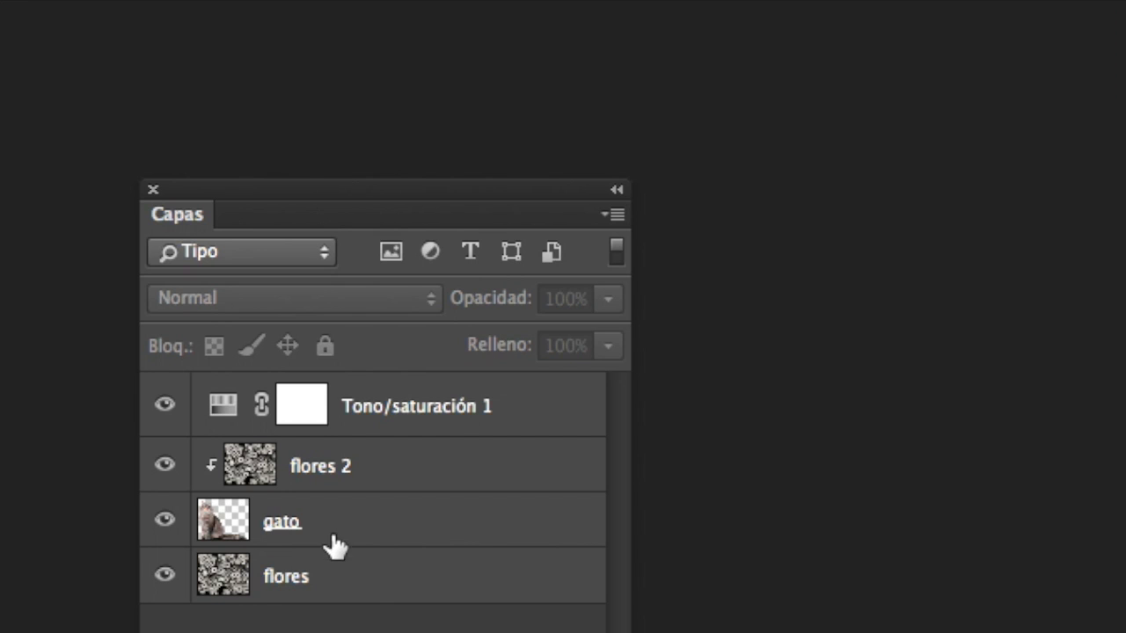
{"action": "left_click", "coordinate": [378, 481]}
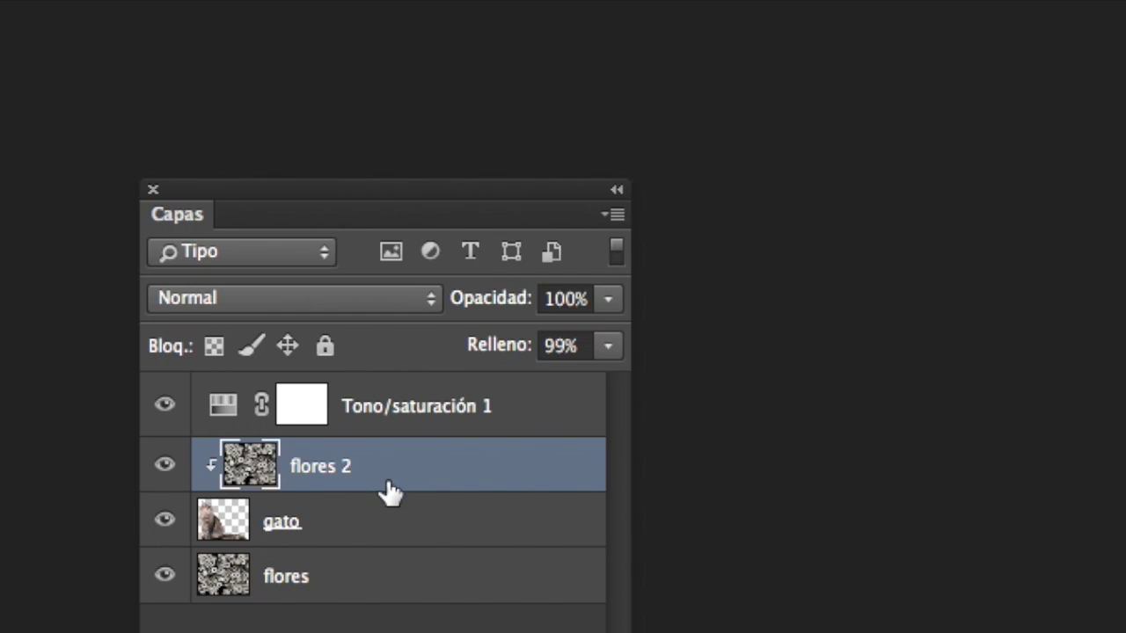
{"action": "left_click", "coordinate": [607, 298]}
{"action": "left_click_drag", "start_coordinate": [596, 328], "coordinate": [501, 339]}
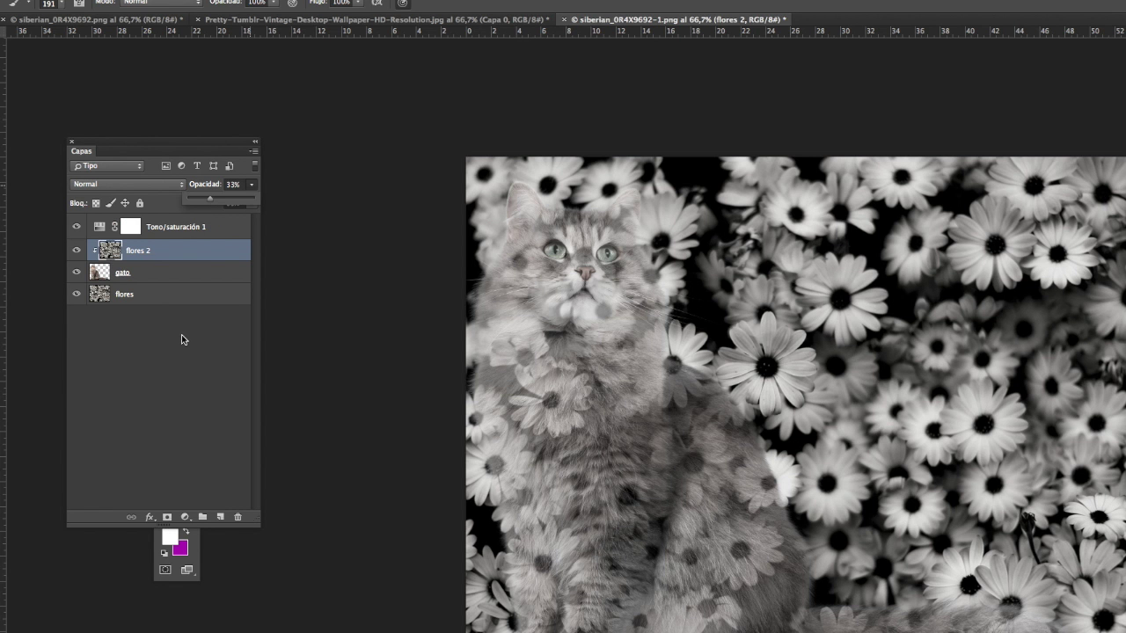
{"action": "left_click", "coordinate": [181, 339]}
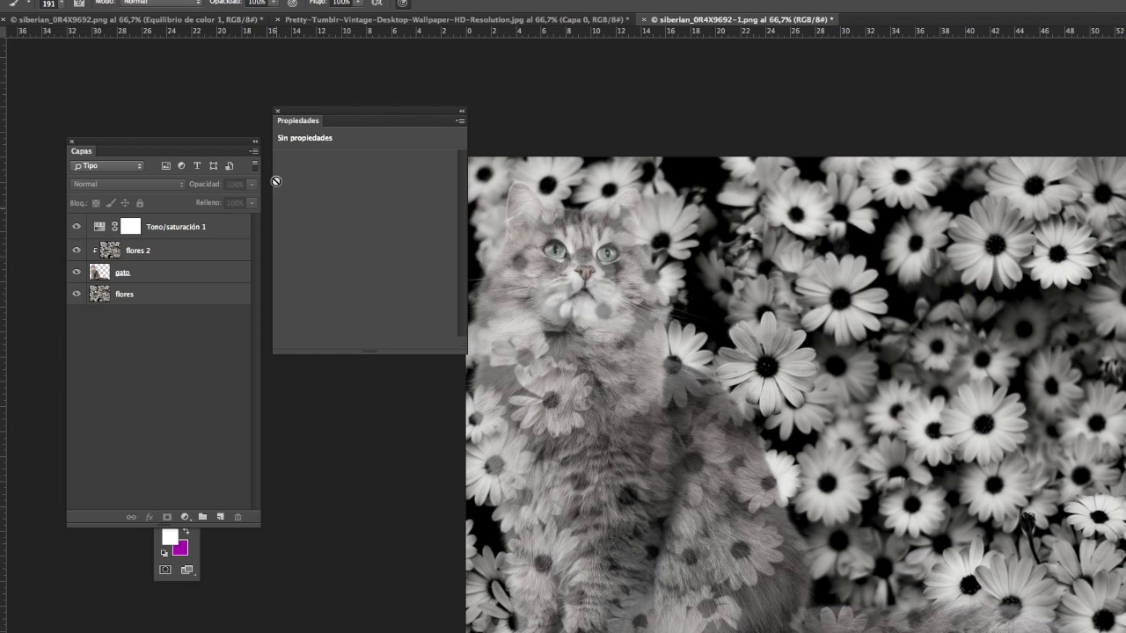
Add Equilibrio de color 1 with midtones +100, +100, -10, below Tono/saturación 1.
{"action": "left_click_drag", "start_coordinate": [434, 120], "coordinate": [397, 106]}
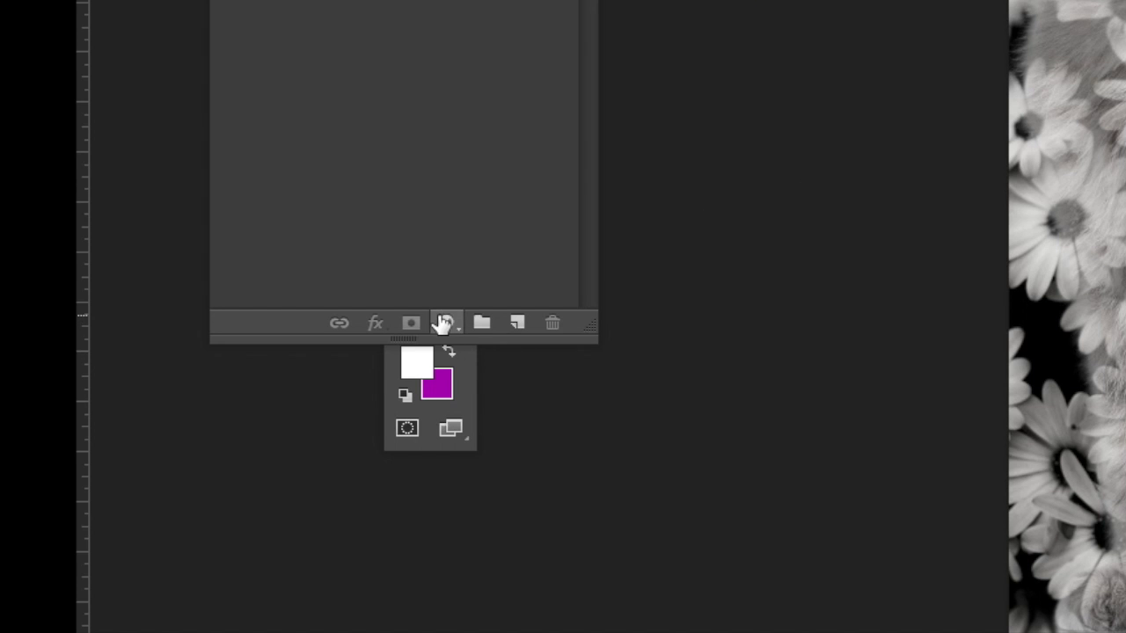
{"action": "left_click", "coordinate": [446, 324]}
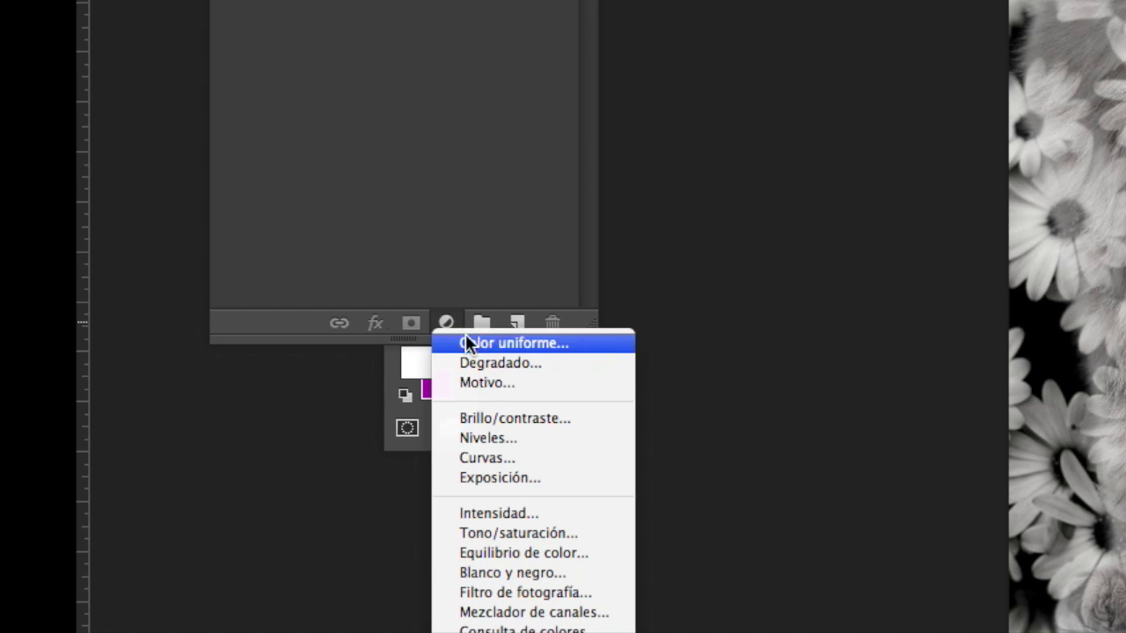
{"action": "left_click", "coordinate": [494, 552]}
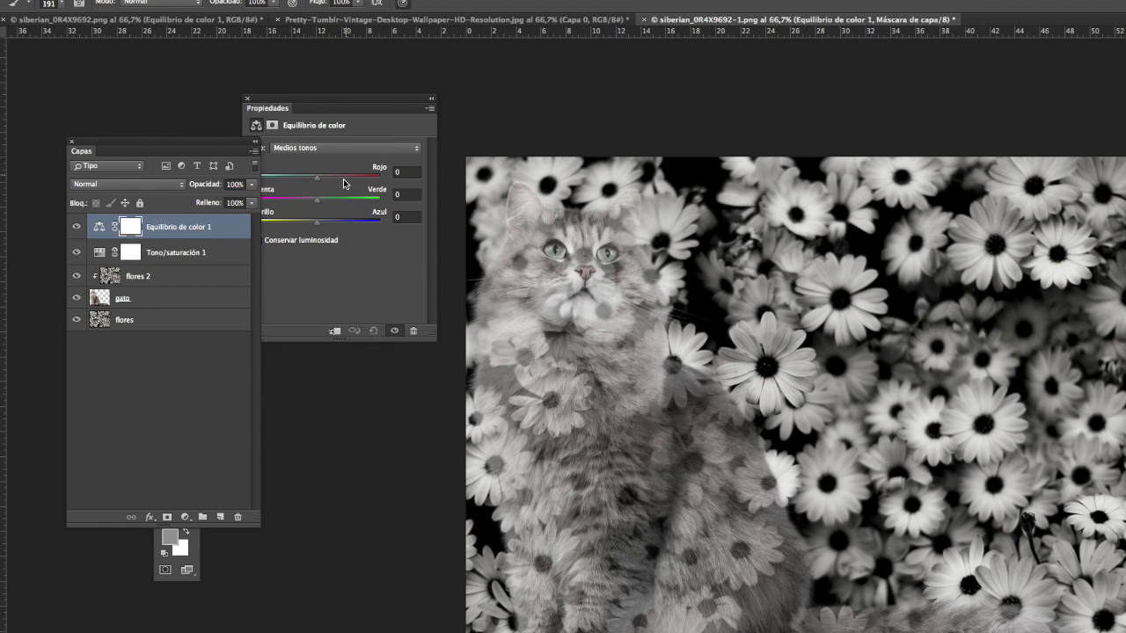
{"action": "left_click_drag", "start_coordinate": [235, 151], "coordinate": [205, 159]}
{"action": "mouse_move", "coordinate": [316, 177]}
{"action": "left_mouse_down"}
{"action": "mouse_move", "coordinate": [368, 176]}
{"action": "mouse_move", "coordinate": [406, 205]}
{"action": "left_mouse_up"}
{"action": "left_click", "coordinate": [306, 227]}
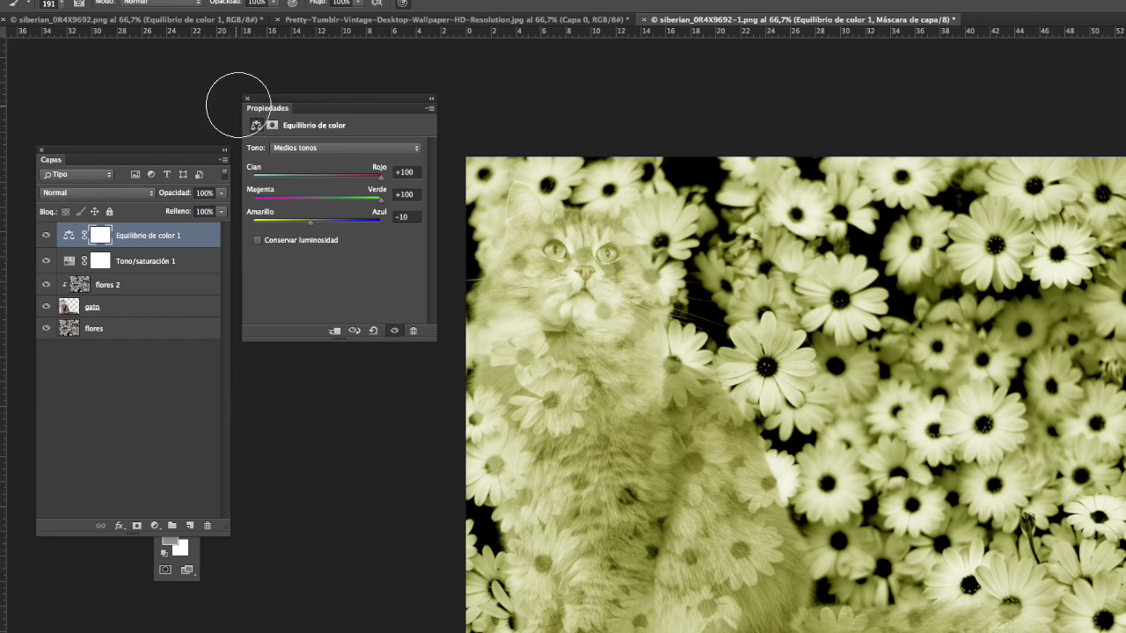
{"action": "left_click", "coordinate": [247, 99]}
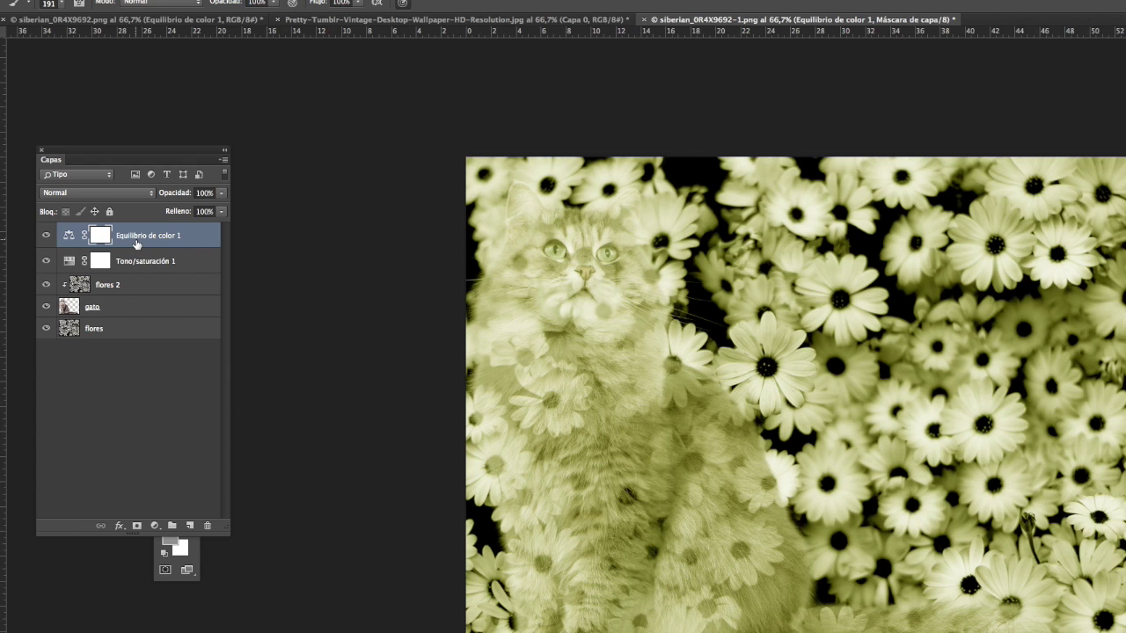
{"action": "left_click_drag", "start_coordinate": [137, 244], "coordinate": [137, 266]}
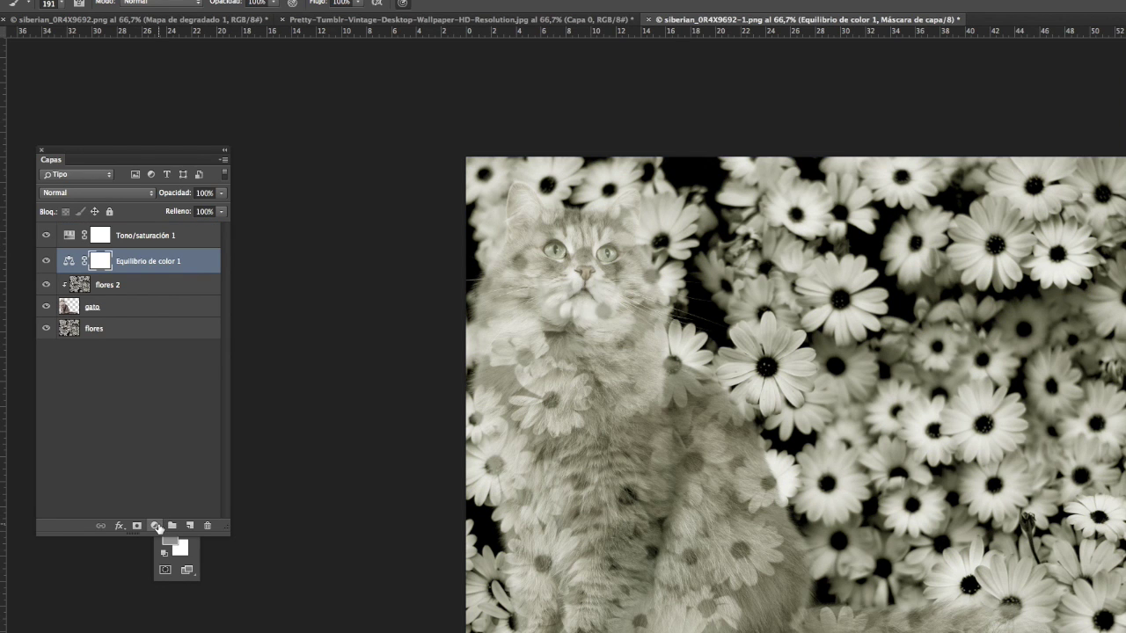
{"action": "left_click", "coordinate": [157, 526]}
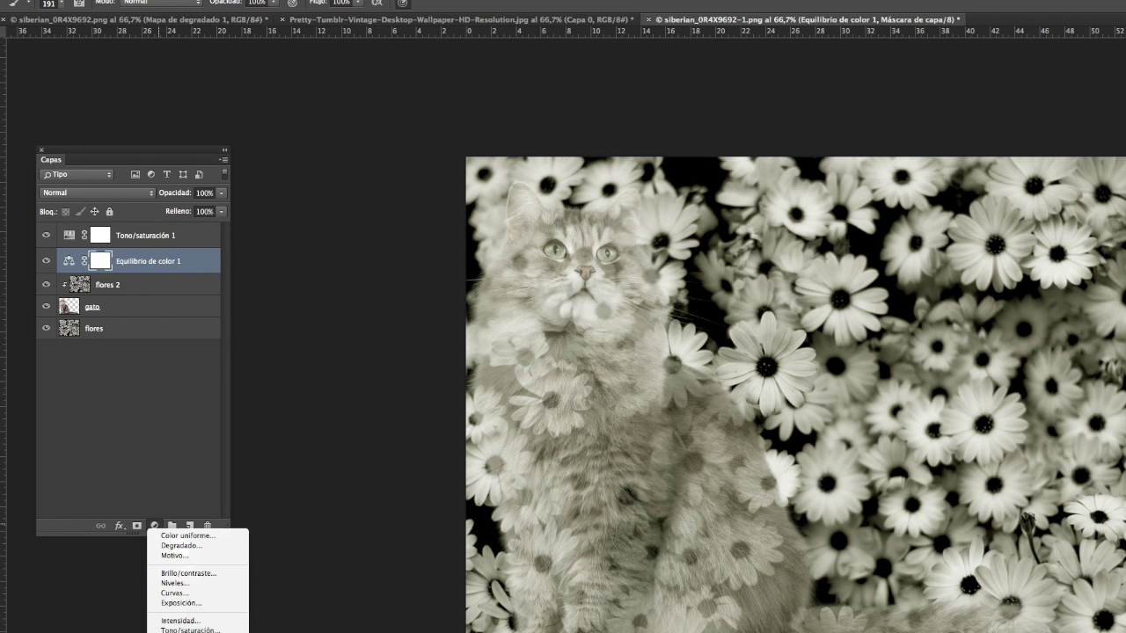
Add a gradient map layer using the Negro, blanco preset gradient.
{"action": "left_click", "coordinate": [189, 632]}
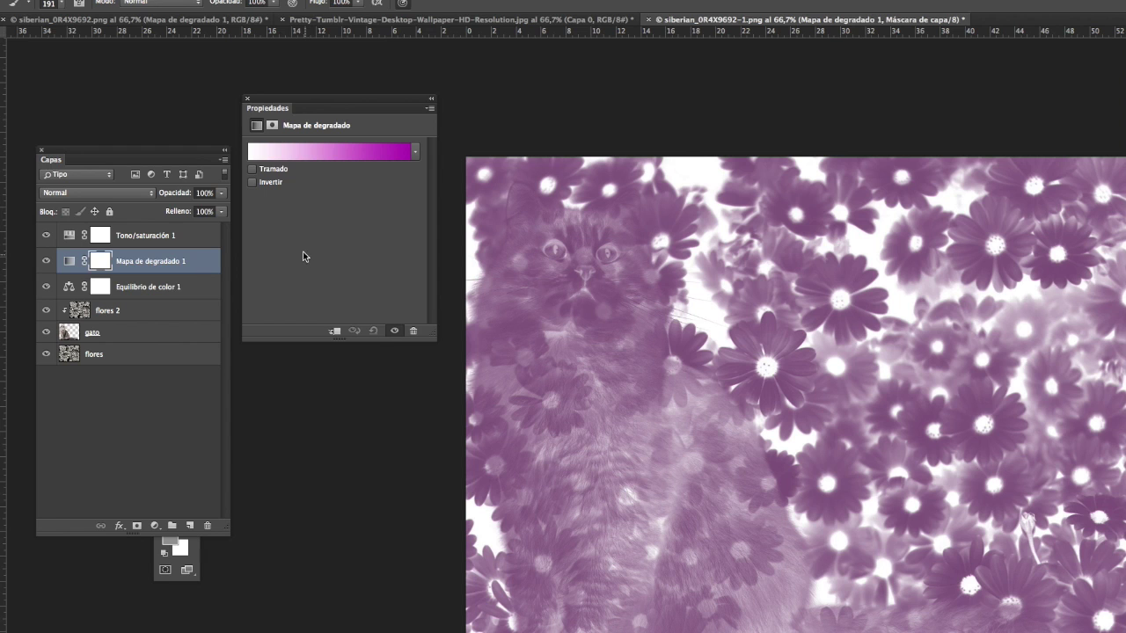
{"action": "left_click", "coordinate": [314, 153]}
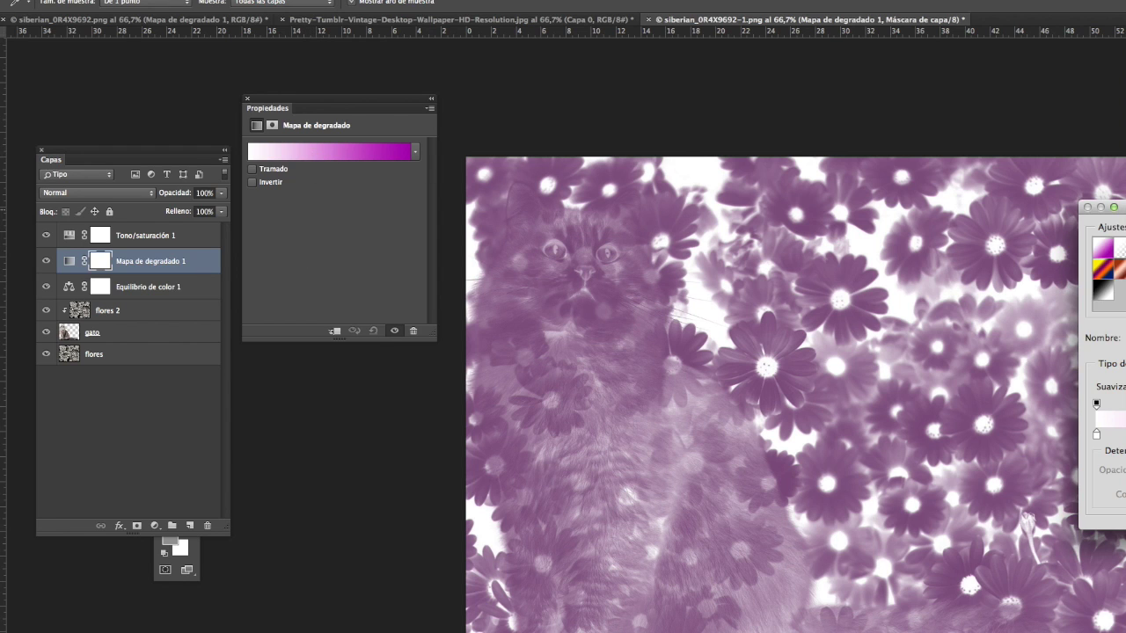
{"action": "left_click_drag", "start_coordinate": [1125, 210], "coordinate": [869, 180]}
{"action": "left_click", "coordinate": [798, 217]}
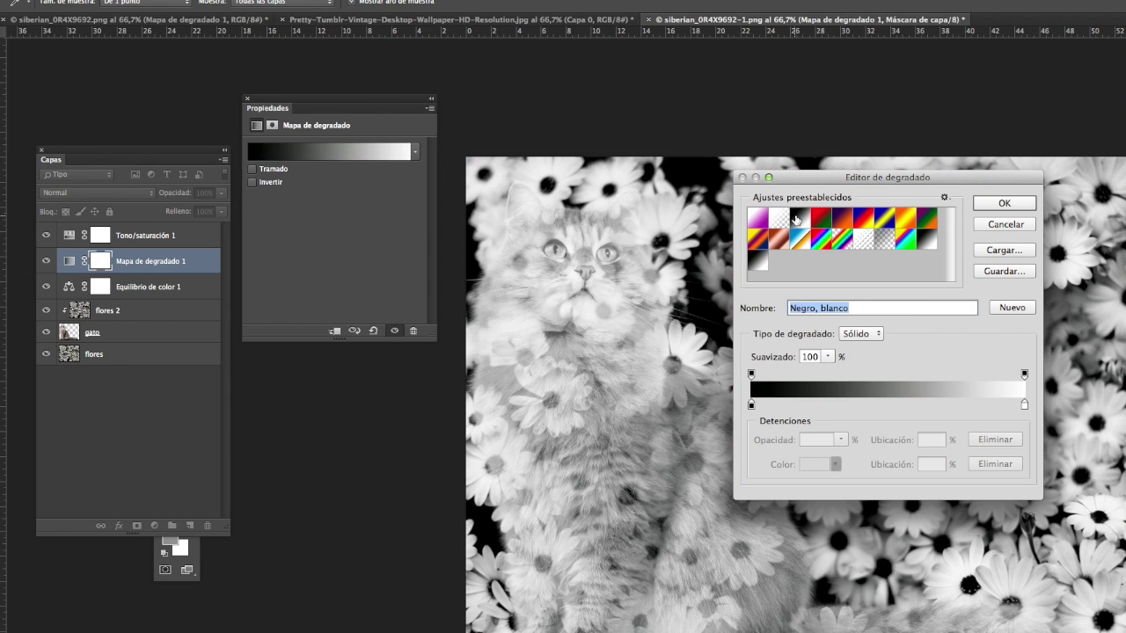
Add and position extra black stops (around 36% and 51%) to darken the gradient.
{"action": "left_click_drag", "start_coordinate": [751, 406], "coordinate": [835, 405]}
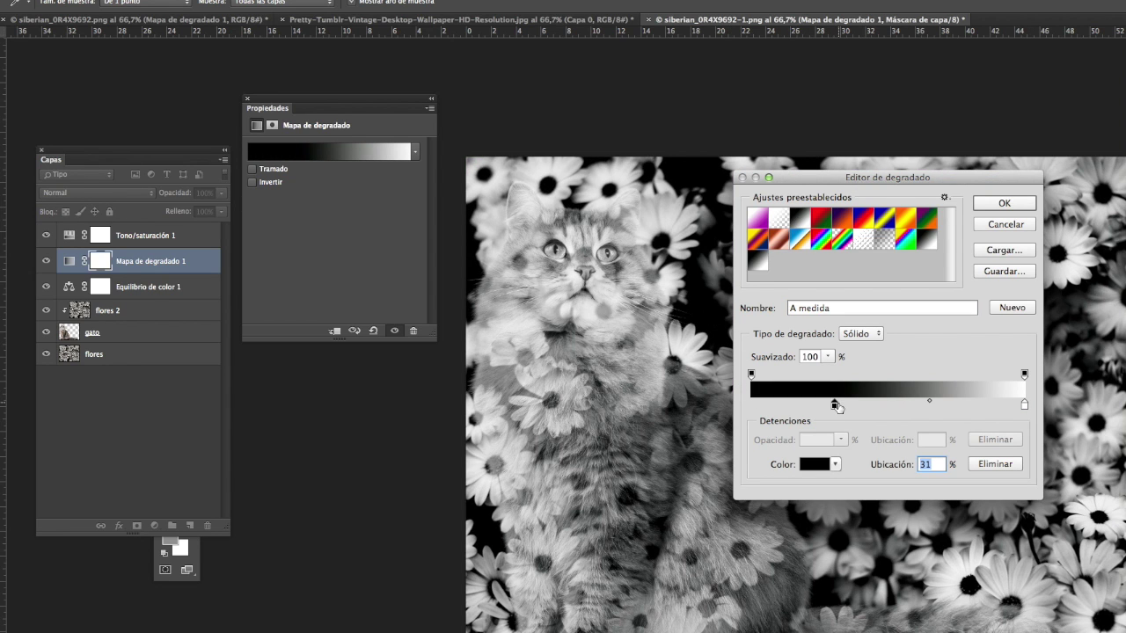
{"action": "mouse_move", "coordinate": [836, 405]}
{"action": "left_mouse_down"}
{"action": "mouse_move", "coordinate": [802, 406]}
{"action": "mouse_move", "coordinate": [865, 406]}
{"action": "left_mouse_up"}
{"action": "left_click_drag", "start_coordinate": [871, 405], "coordinate": [896, 406]}
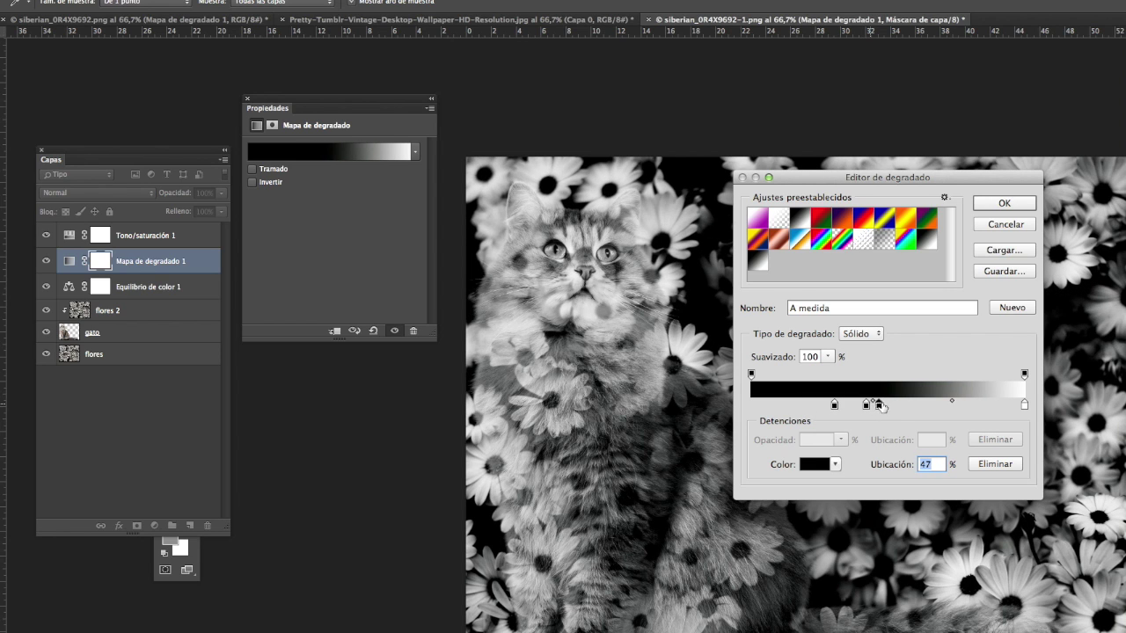
{"action": "left_click_drag", "start_coordinate": [897, 404], "coordinate": [904, 404]}
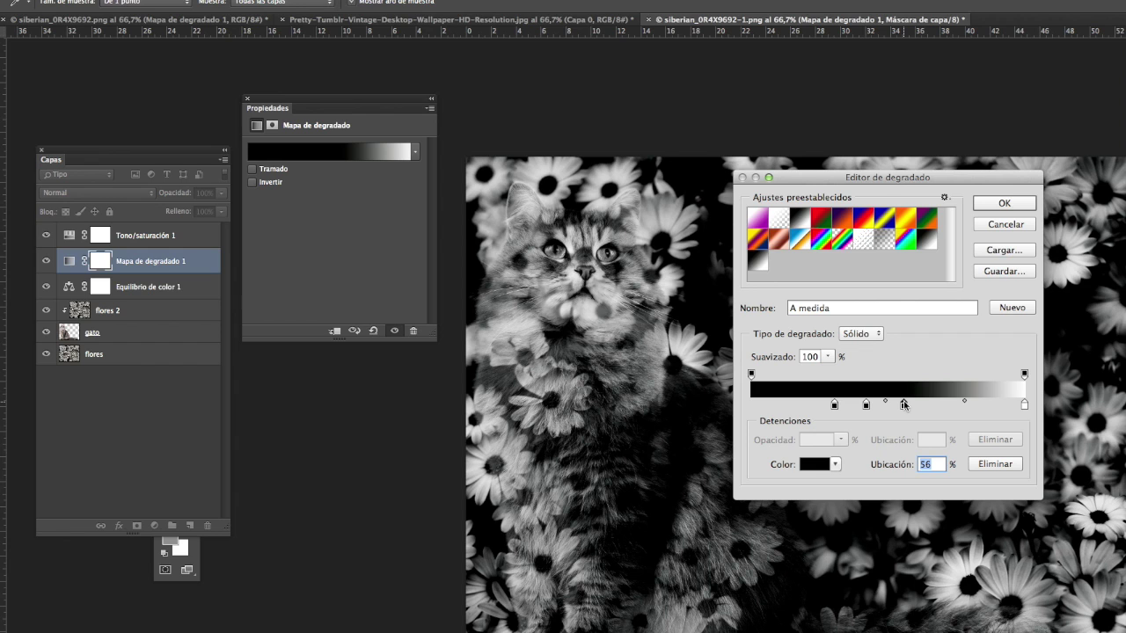
{"action": "mouse_move", "coordinate": [905, 405]}
{"action": "left_mouse_down"}
{"action": "mouse_move", "coordinate": [891, 406]}
{"action": "mouse_move", "coordinate": [928, 409]}
{"action": "mouse_move", "coordinate": [812, 406]}
{"action": "left_mouse_up"}
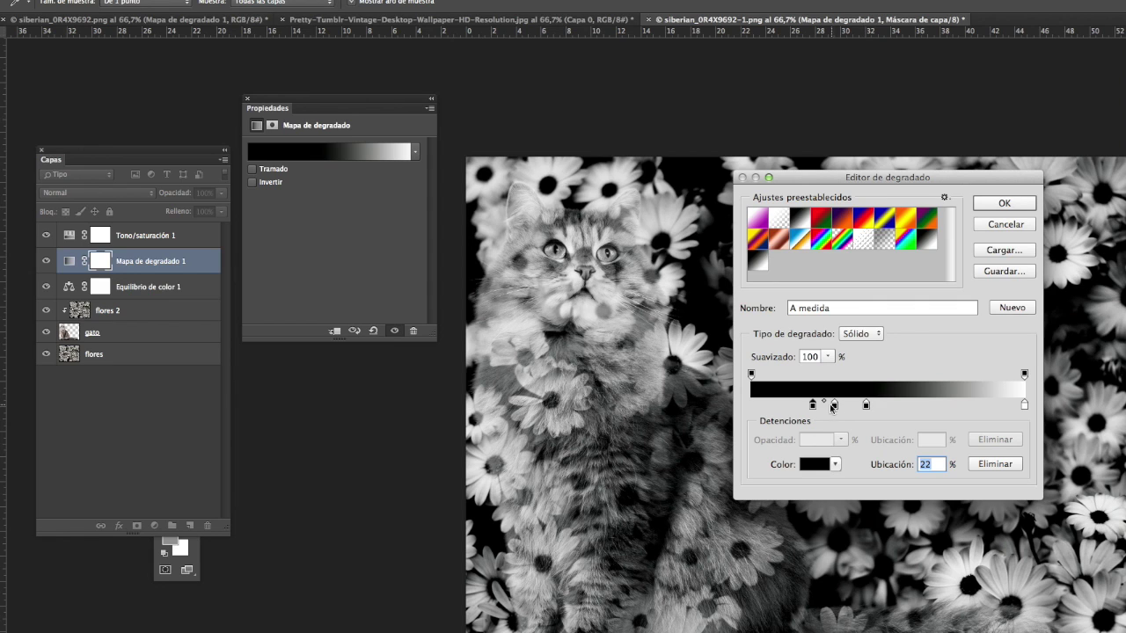
{"action": "left_click_drag", "start_coordinate": [812, 406], "coordinate": [884, 405]}
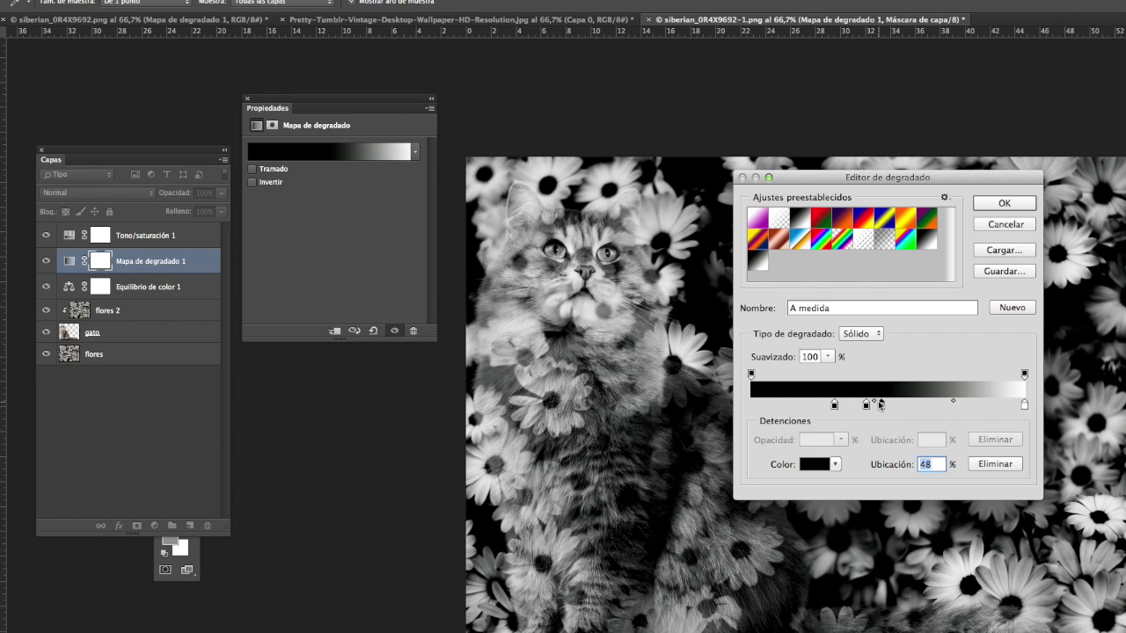
{"action": "left_click", "coordinate": [1001, 209]}
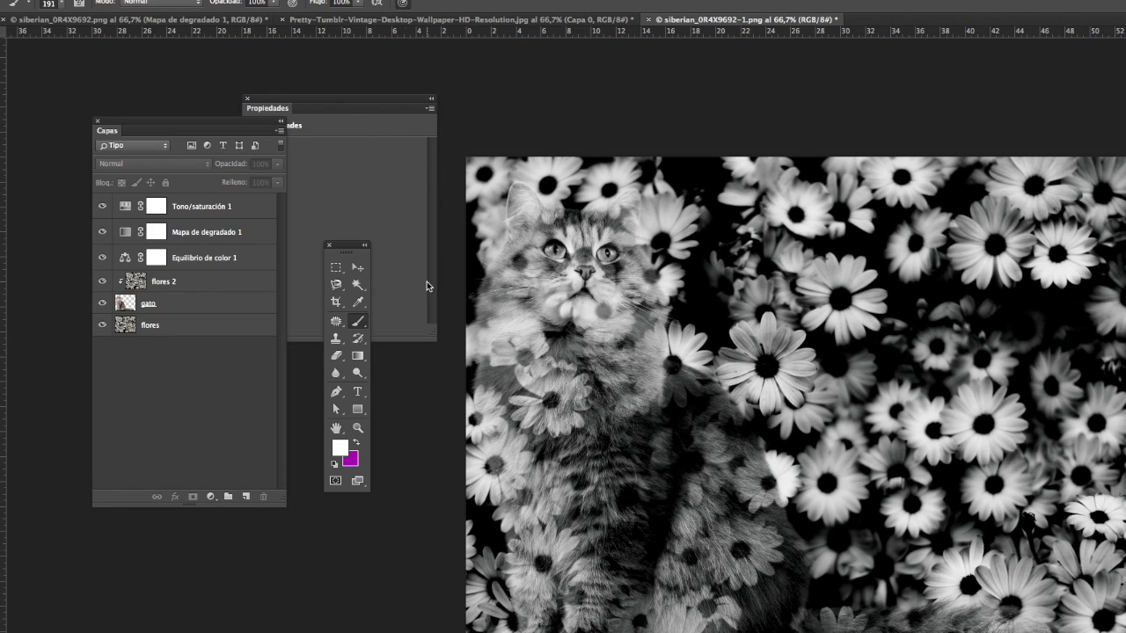
Set black as foreground colour and target the Mapa de degradado 1 layer mask.
{"action": "left_click", "coordinate": [340, 447]}
{"action": "left_click_drag", "start_coordinate": [693, 140], "coordinate": [560, 268]}
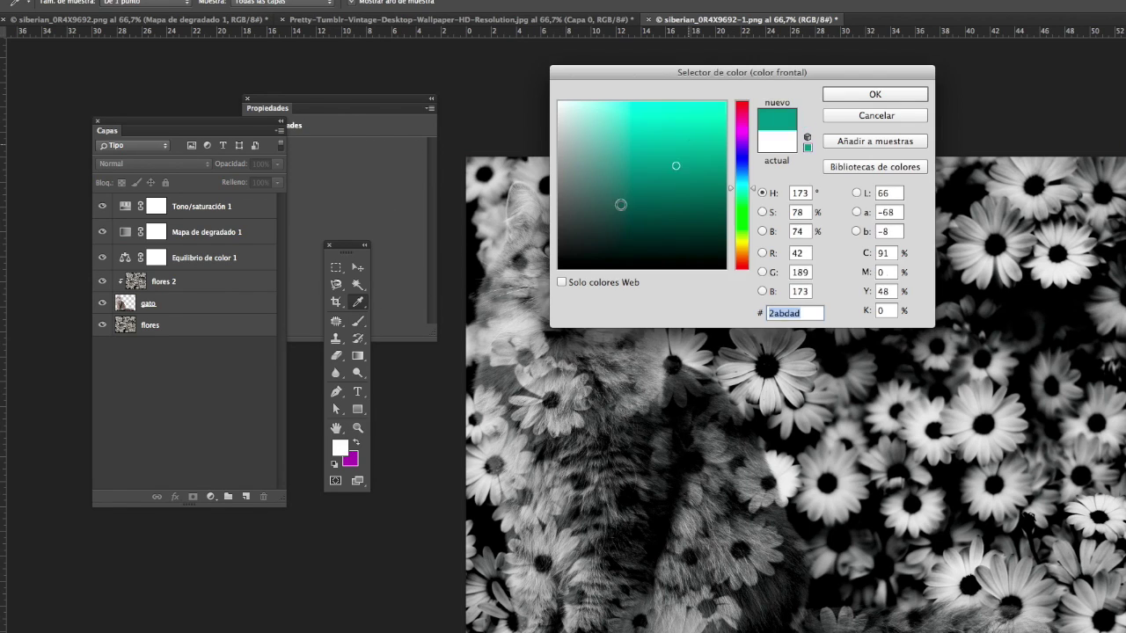
{"action": "left_click", "coordinate": [857, 94]}
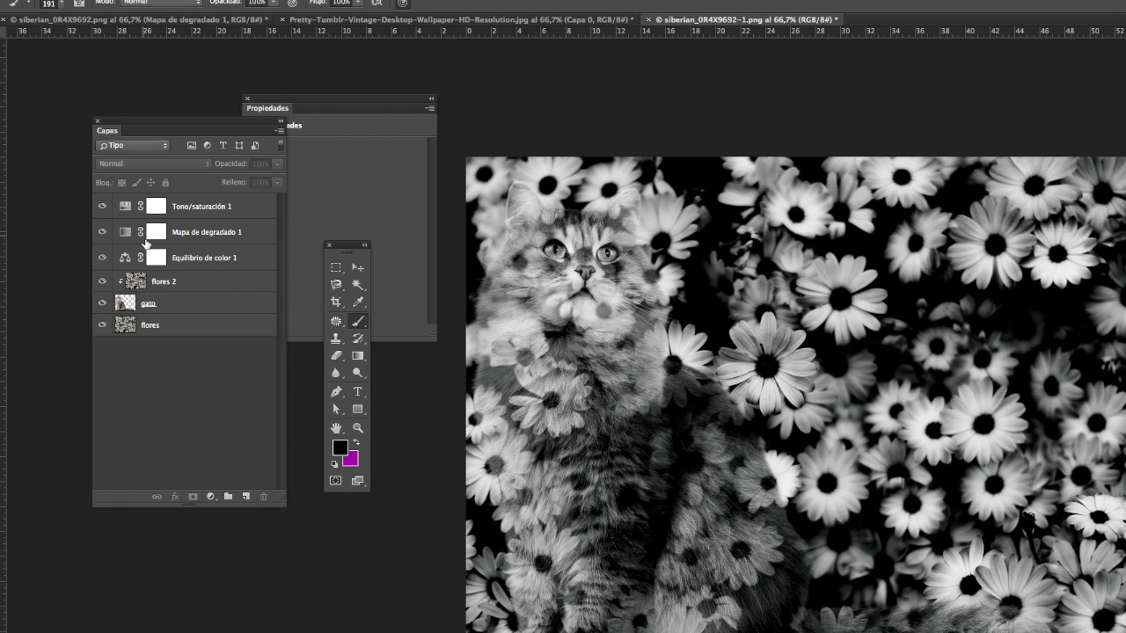
{"action": "left_click", "coordinate": [155, 233]}
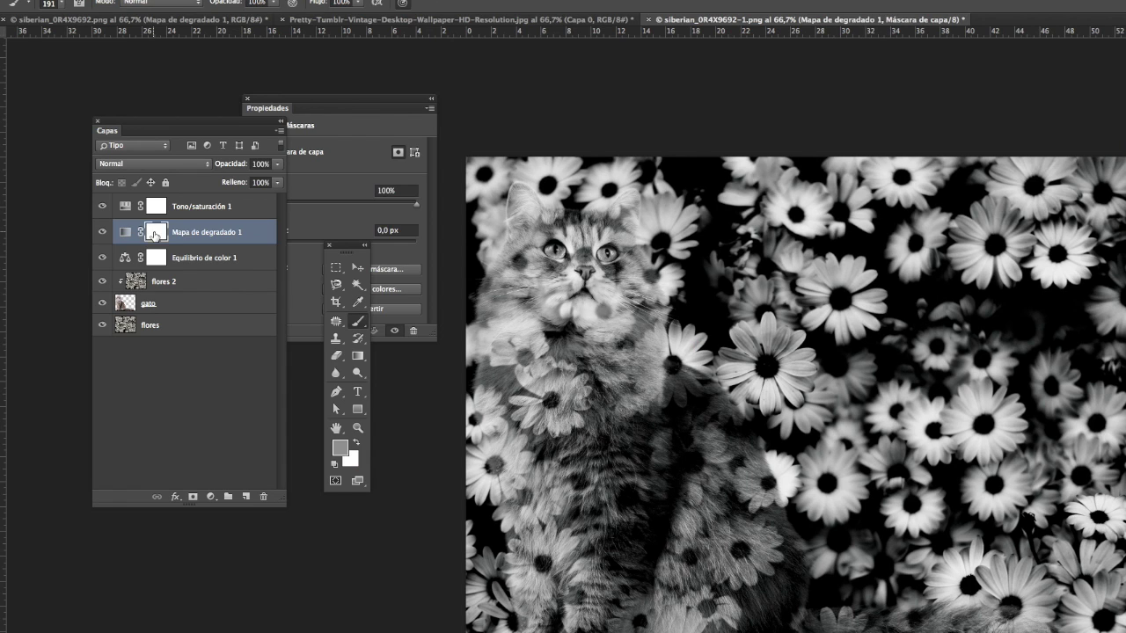
{"action": "key", "text": "d"}
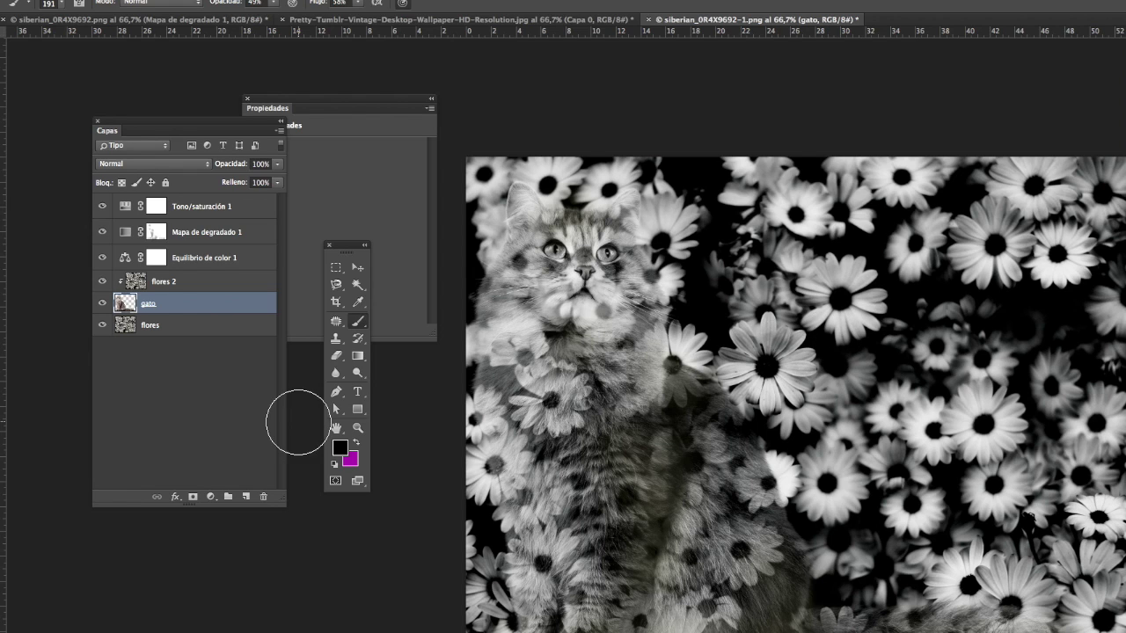
Mask the gato layer, paint out its shoulder, and choose a soft round brush.
{"action": "left_click", "coordinate": [102, 303]}
{"action": "left_click", "coordinate": [102, 302]}
{"action": "left_click", "coordinate": [193, 497]}
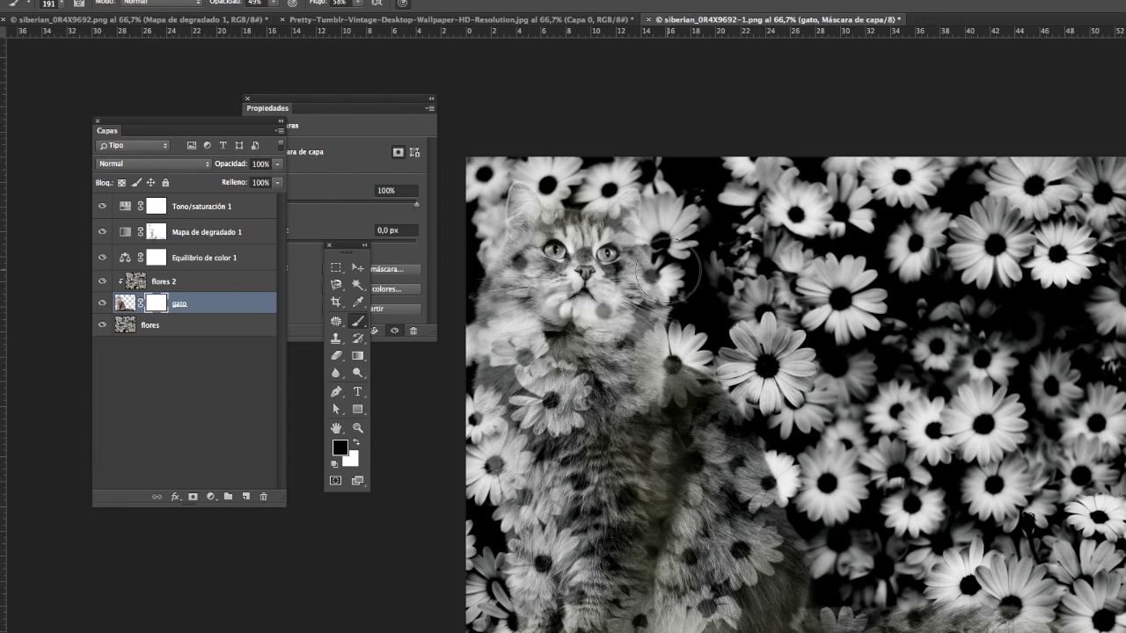
{"action": "mouse_move", "coordinate": [695, 338]}
{"action": "left_mouse_down"}
{"action": "mouse_move", "coordinate": [765, 396]}
{"action": "mouse_move", "coordinate": [795, 459]}
{"action": "mouse_move", "coordinate": [799, 516]}
{"action": "mouse_move", "coordinate": [826, 547]}
{"action": "left_mouse_up"}
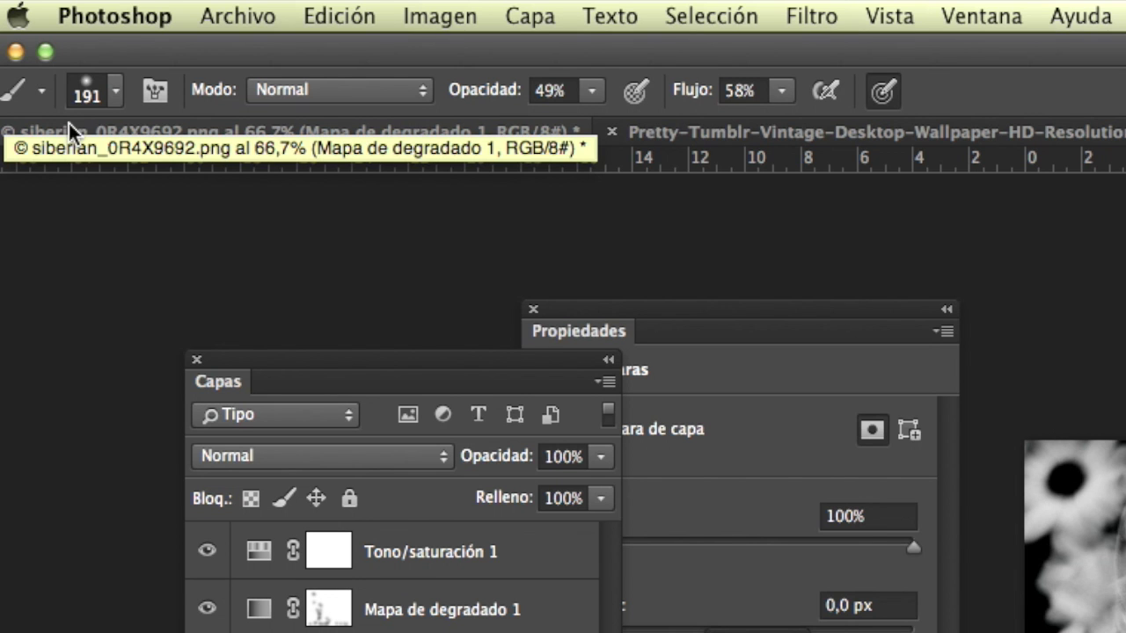
{"action": "left_click", "coordinate": [117, 95]}
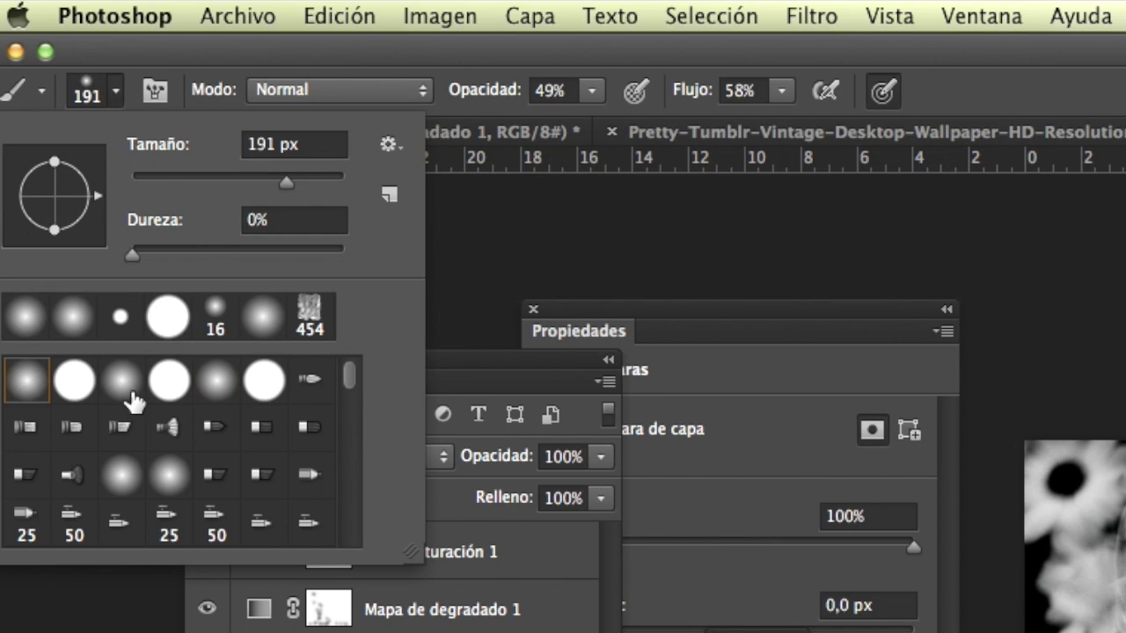
{"action": "left_click", "coordinate": [239, 326]}
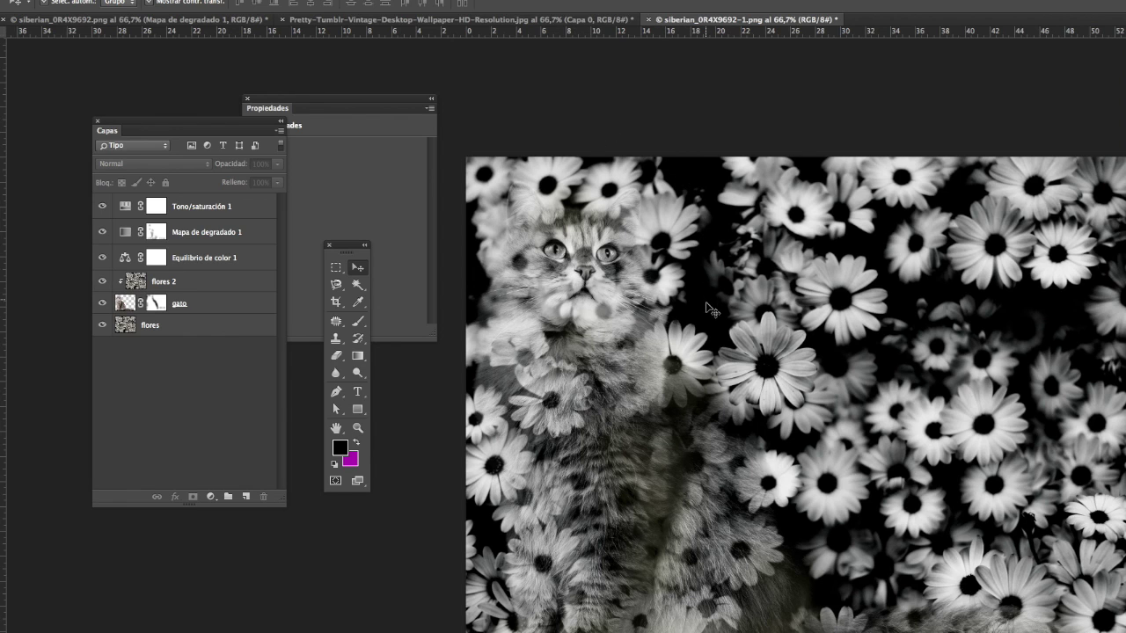
Copy flores to a new flores copia layer and drag its daisies up-left.
{"action": "left_click", "coordinate": [650, 461]}
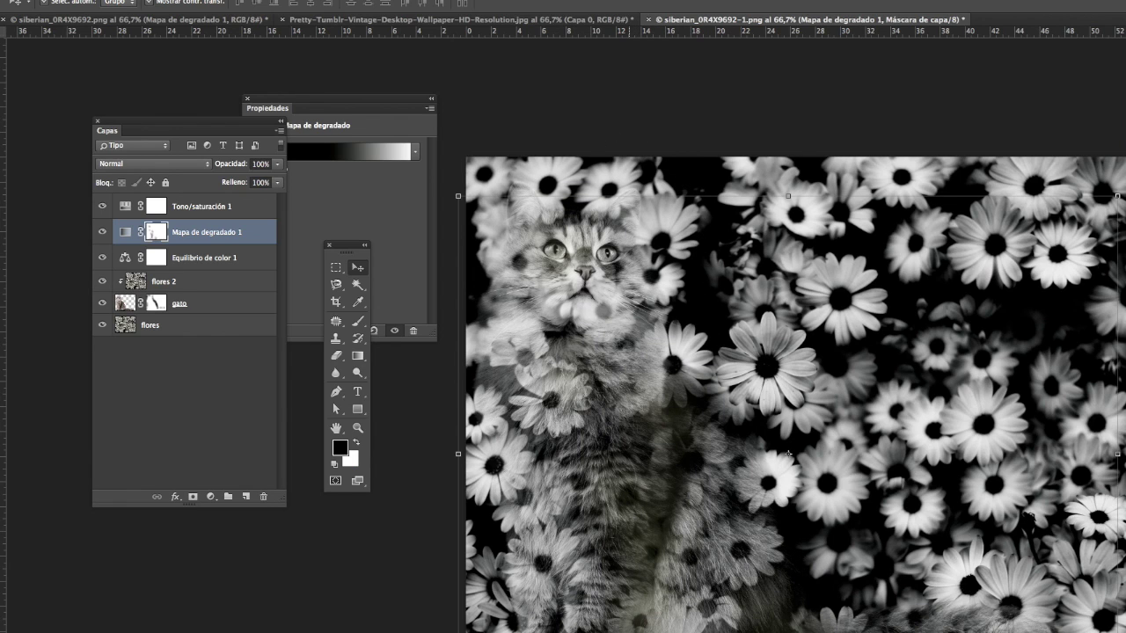
{"action": "left_click", "coordinate": [697, 104]}
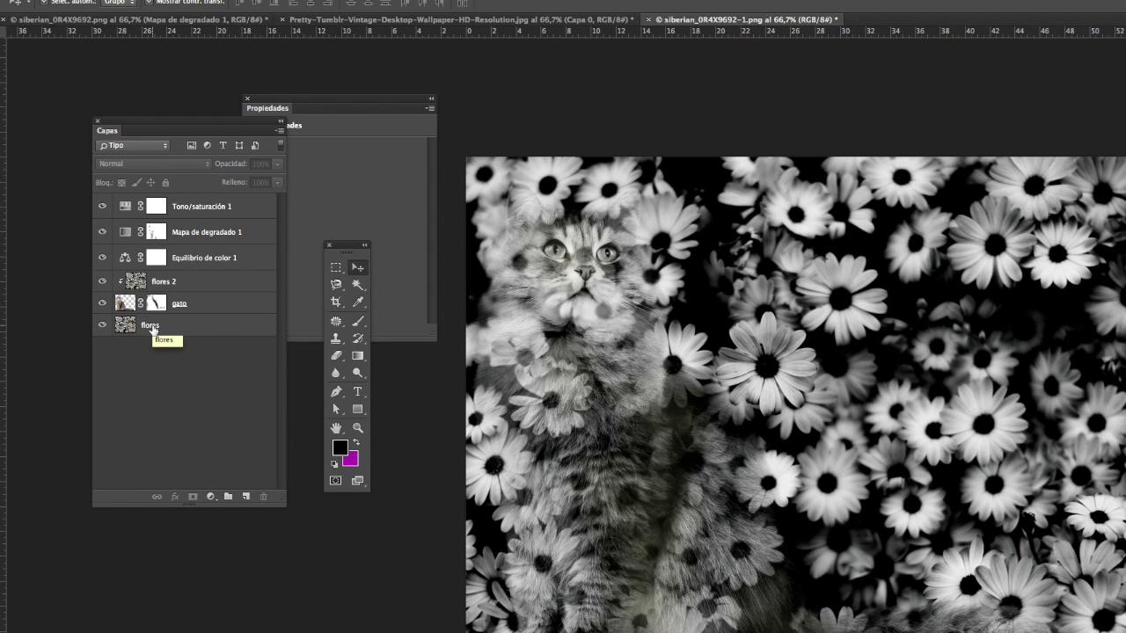
{"action": "left_click", "coordinate": [153, 327]}
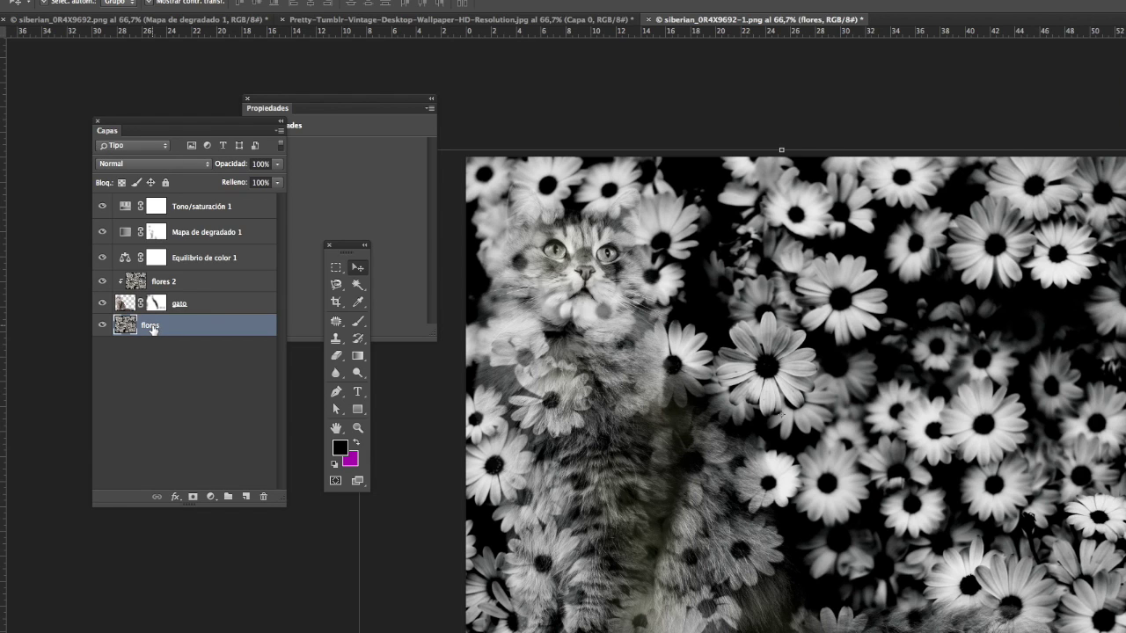
{"action": "left_click_drag", "start_coordinate": [152, 329], "coordinate": [152, 369]}
{"action": "left_click", "coordinate": [413, 475]}
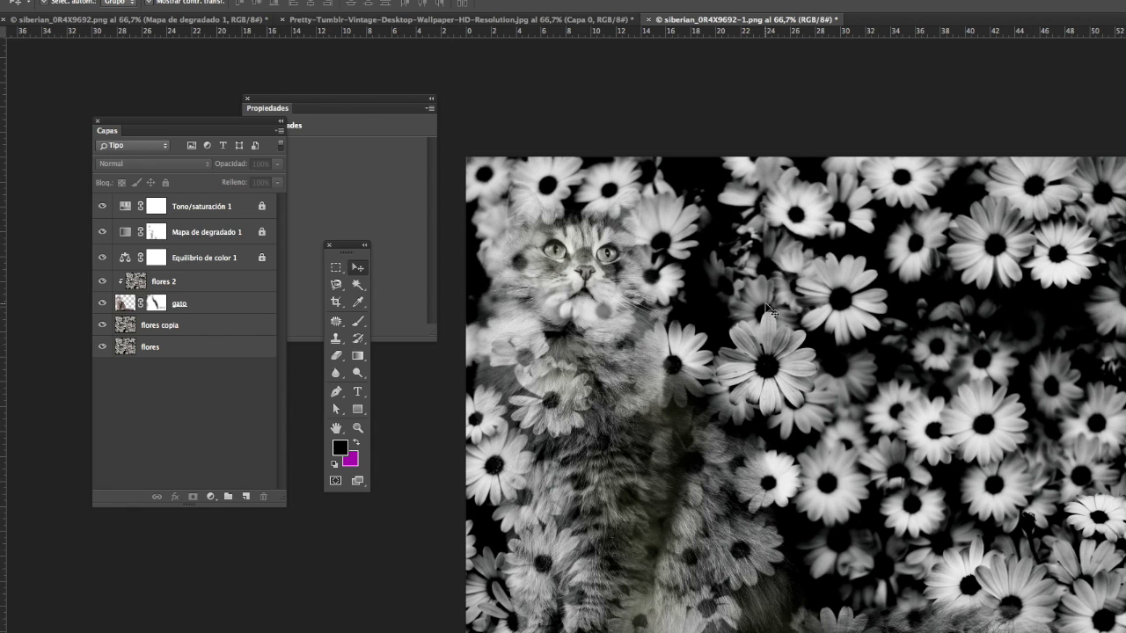
{"action": "mouse_move", "coordinate": [774, 360]}
{"action": "left_mouse_down"}
{"action": "mouse_move", "coordinate": [683, 326]}
{"action": "mouse_move", "coordinate": [568, 310]}
{"action": "mouse_move", "coordinate": [616, 294]}
{"action": "mouse_move", "coordinate": [661, 317]}
{"action": "left_mouse_up"}
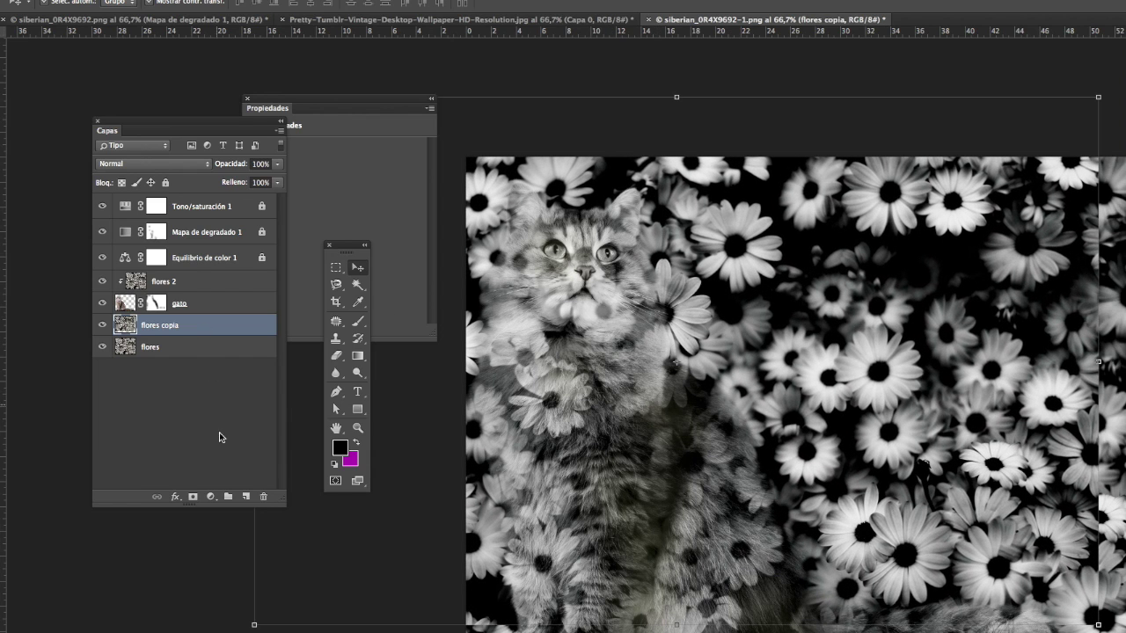
Add a layer mask to flores copia and set up a 336 px soft brush.
{"action": "left_click", "coordinate": [193, 497]}
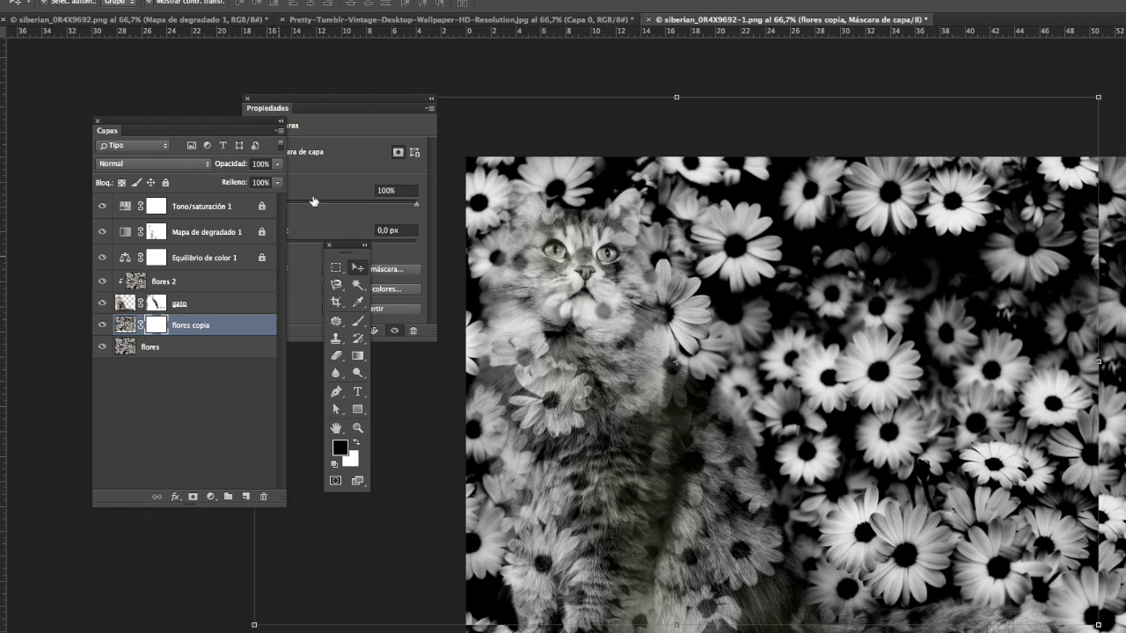
{"action": "left_click", "coordinate": [360, 322]}
{"action": "left_click", "coordinate": [357, 320]}
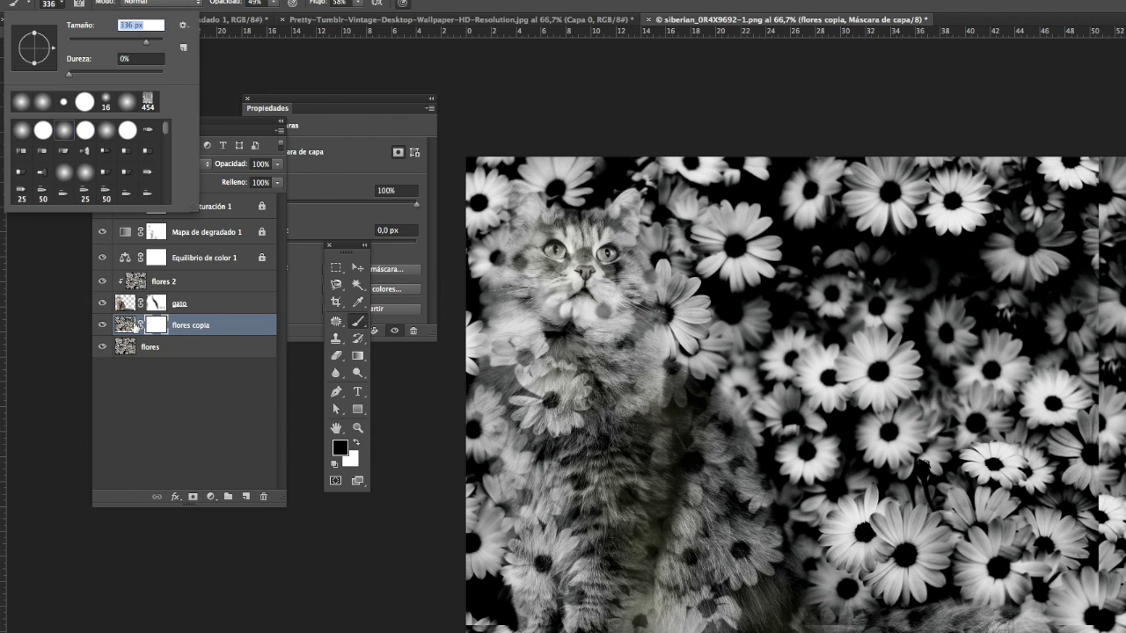
{"action": "left_click", "coordinate": [124, 325]}
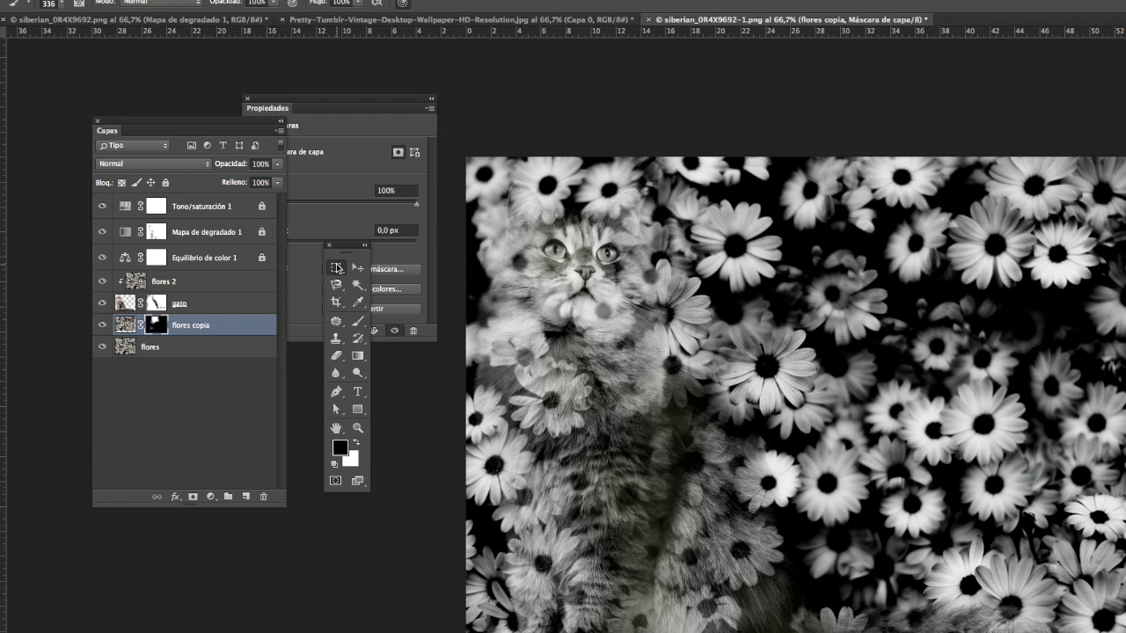
Draw a rectangular marquee selection across the top of the image.
{"action": "left_click", "coordinate": [337, 268]}
{"action": "left_click_drag", "start_coordinate": [596, 157], "coordinate": [910, 335]}
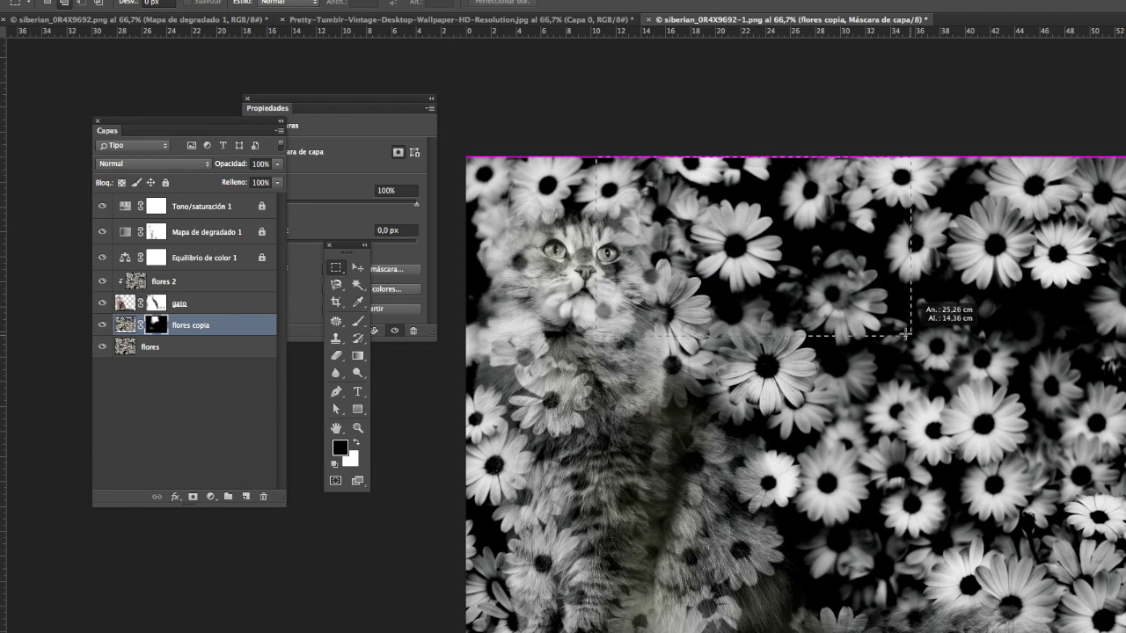
{"action": "left_click_drag", "start_coordinate": [910, 335], "coordinate": [925, 348]}
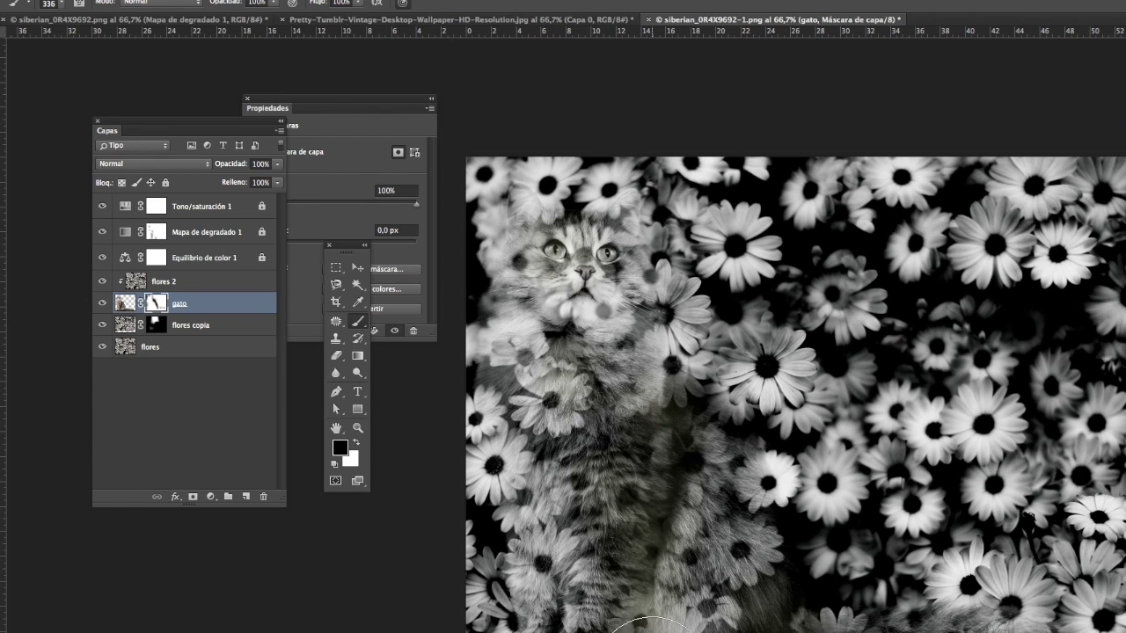
Toggle the gato layer's visibility off and on twice to compare the blend.
{"action": "left_click", "coordinate": [107, 303]}
{"action": "left_click", "coordinate": [106, 304]}
{"action": "left_click", "coordinate": [106, 303]}
{"action": "left_click", "coordinate": [106, 304]}
At 50% brush opacity and 75% flow, paint the gato mask over the cat's lower body.
{"action": "left_click", "coordinate": [273, 3]}
{"action": "left_click_drag", "start_coordinate": [260, 15], "coordinate": [245, 20]}
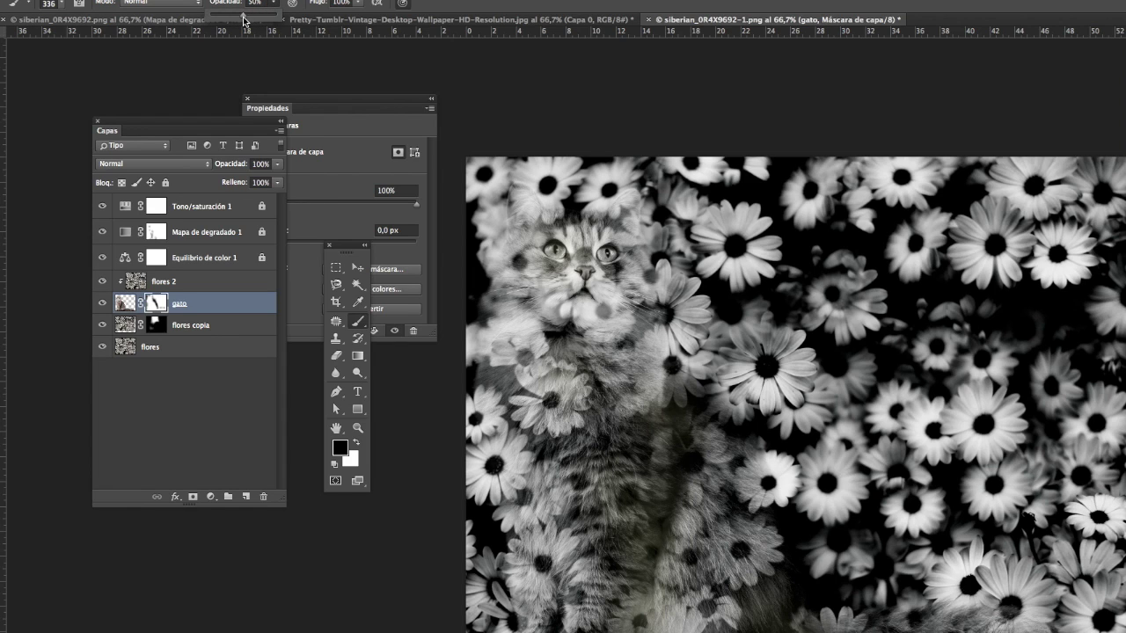
{"action": "left_click", "coordinate": [358, 3]}
{"action": "left_click_drag", "start_coordinate": [362, 18], "coordinate": [342, 18]}
{"action": "left_click", "coordinate": [157, 304]}
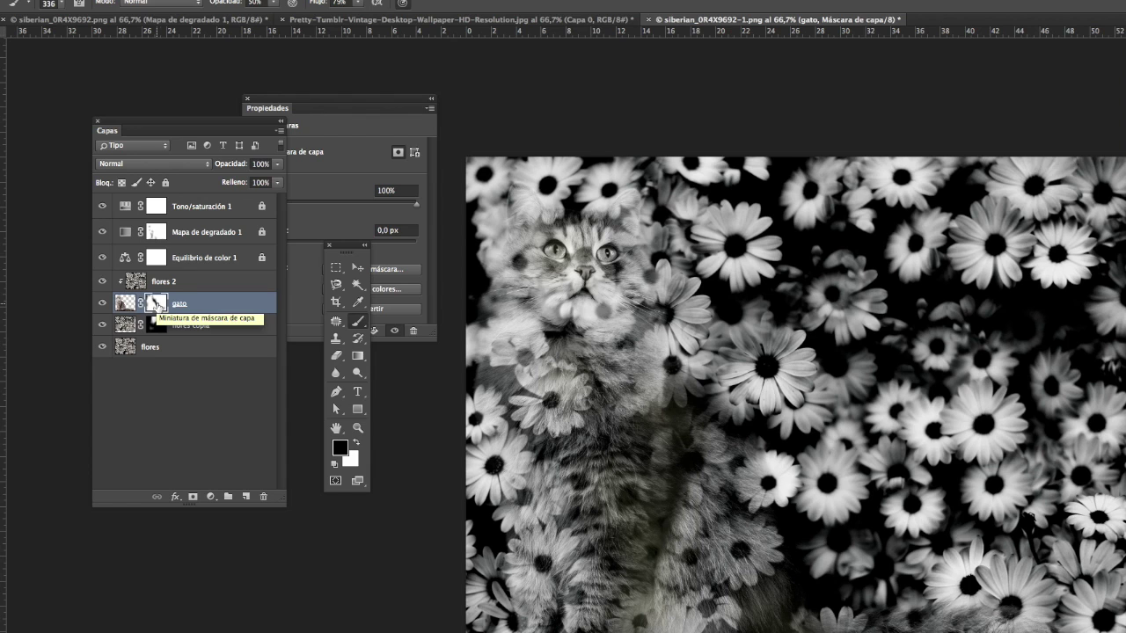
{"action": "left_click_drag", "start_coordinate": [658, 430], "coordinate": [691, 566]}
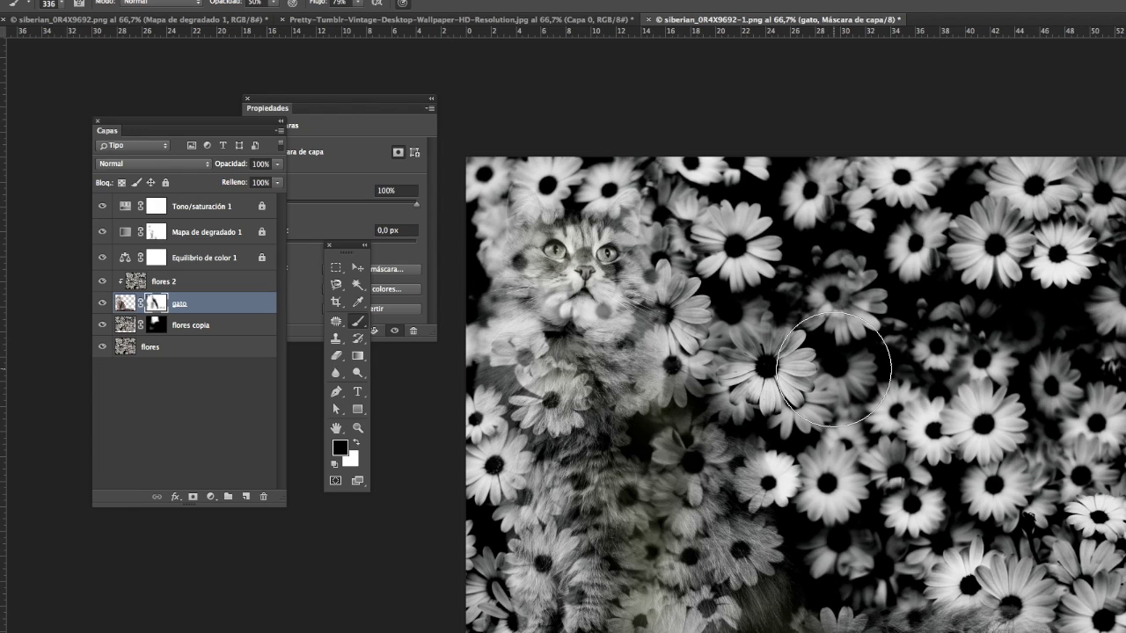
{"action": "left_click", "coordinate": [233, 420]}
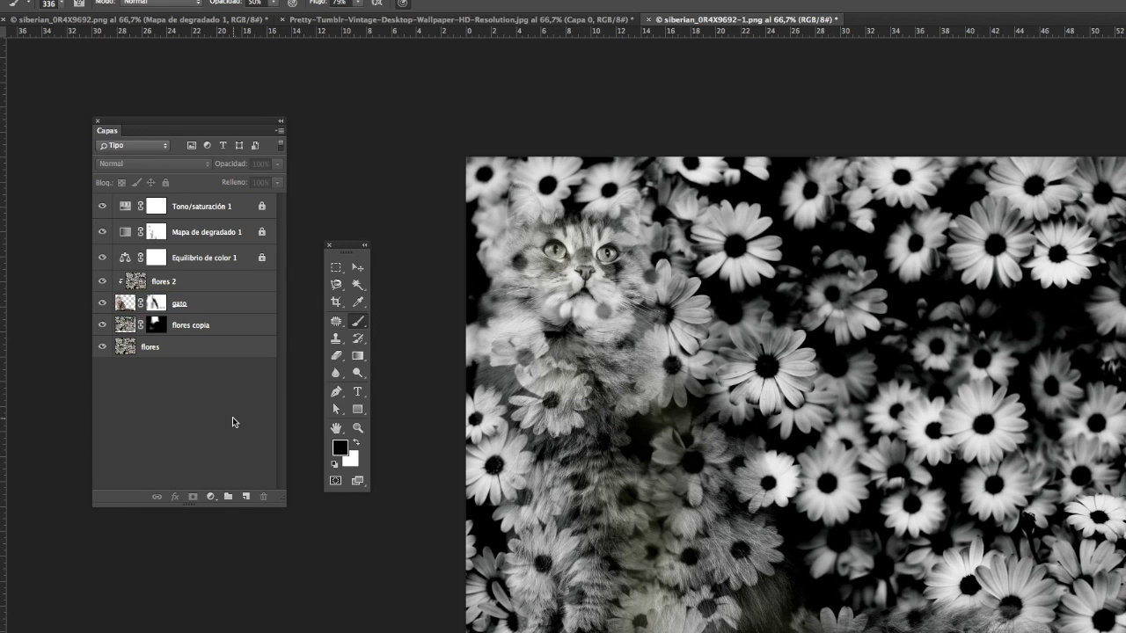